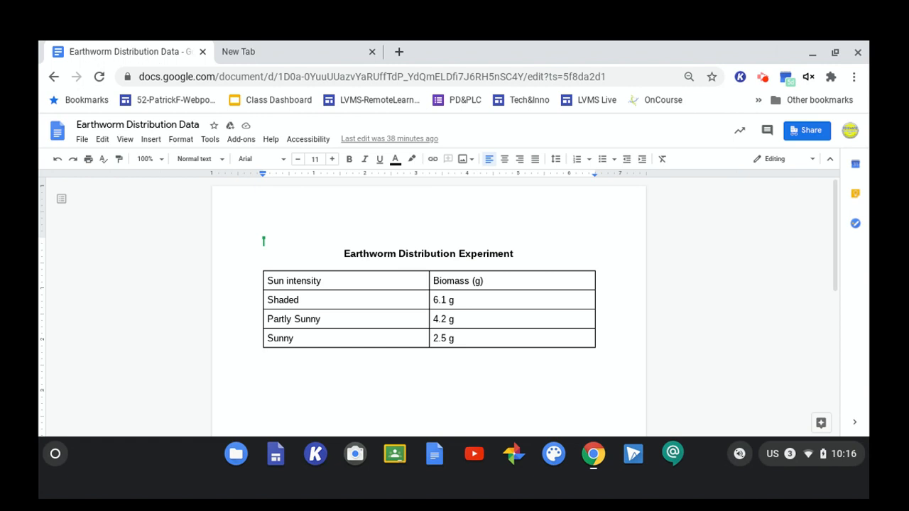
click(307, 246)
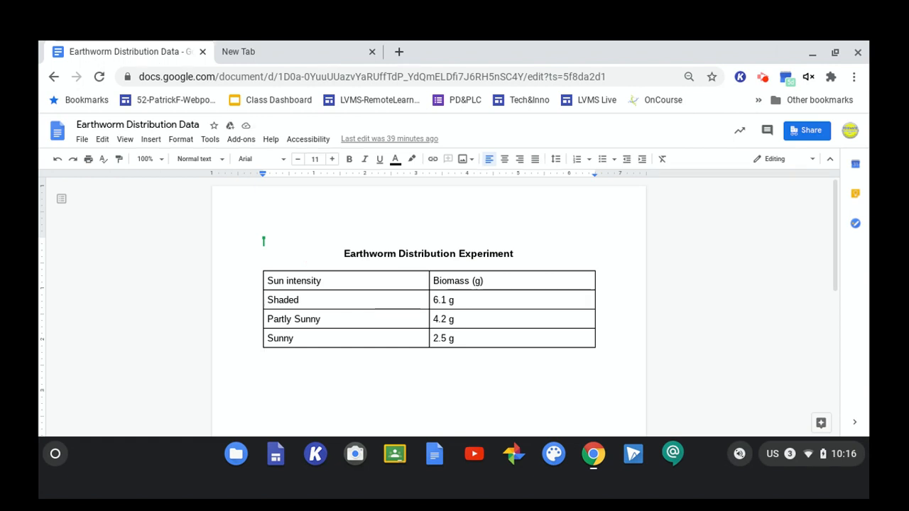
click(328, 257)
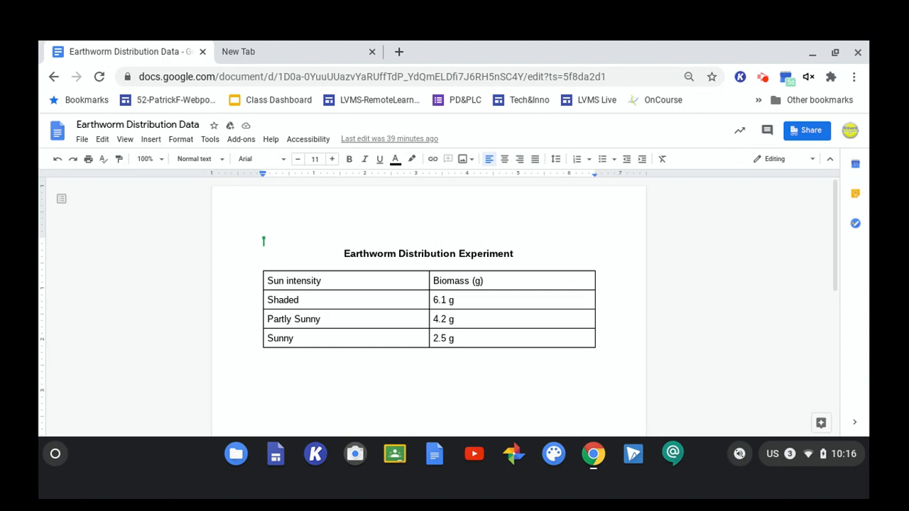
double_click(365, 250)
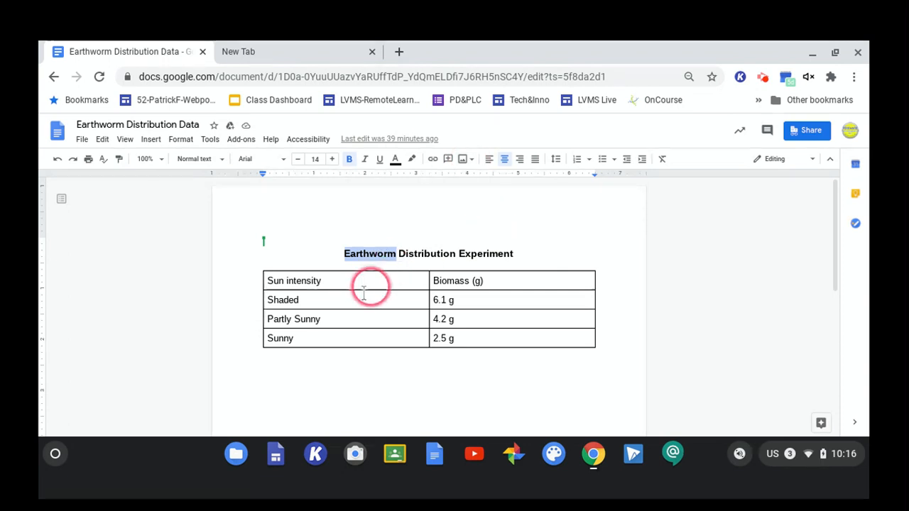
drag(368, 284, 465, 293)
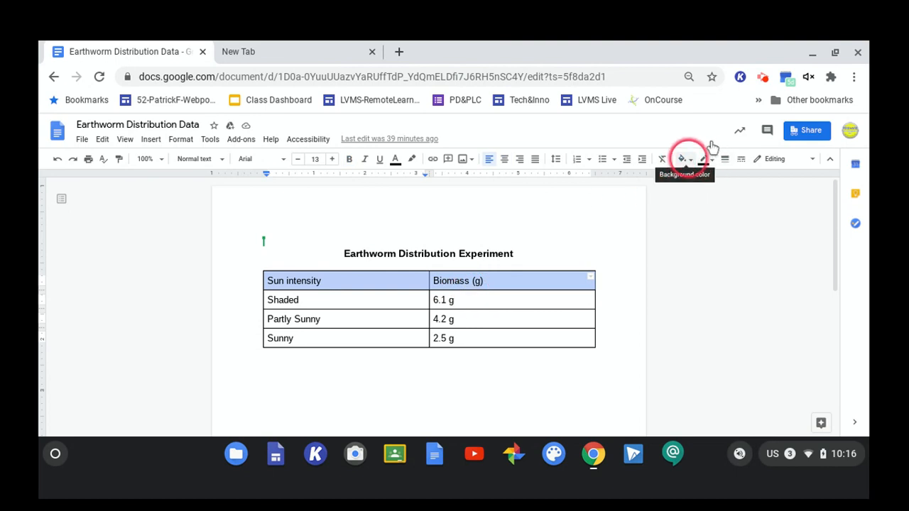
click(684, 158)
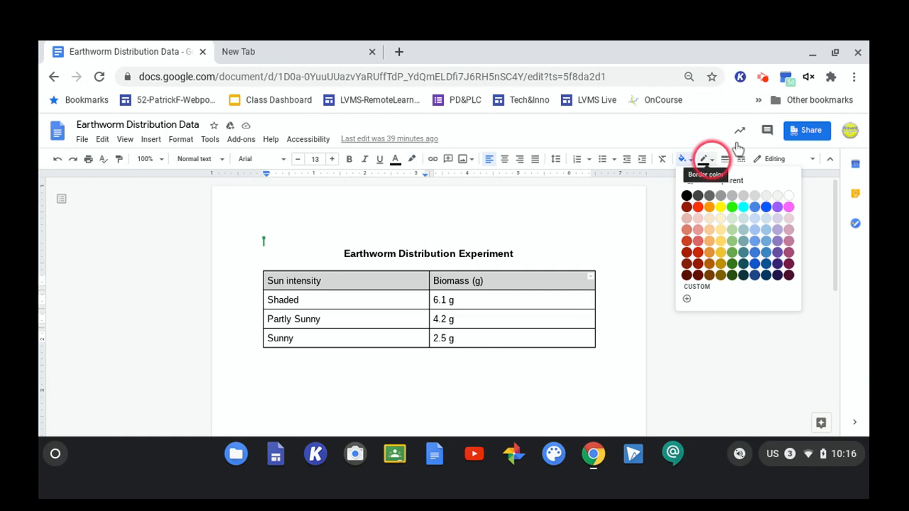
click(703, 158)
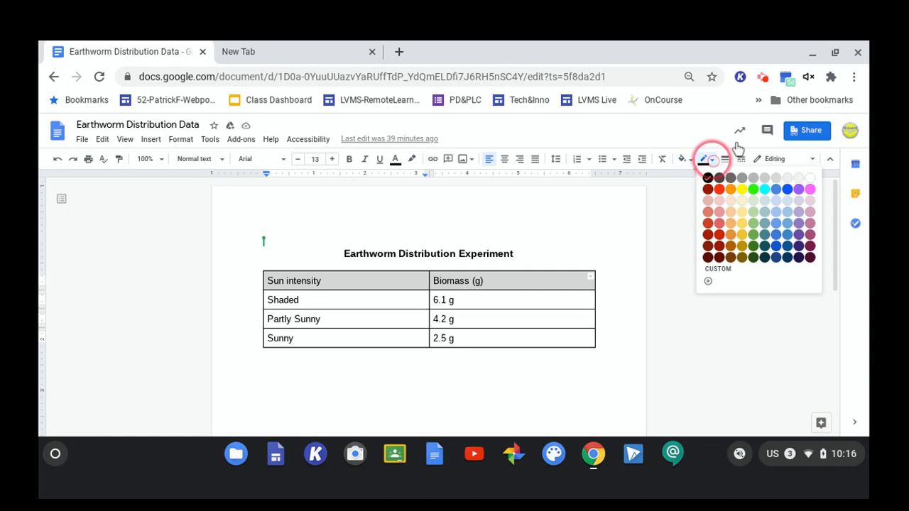
double_click(457, 304)
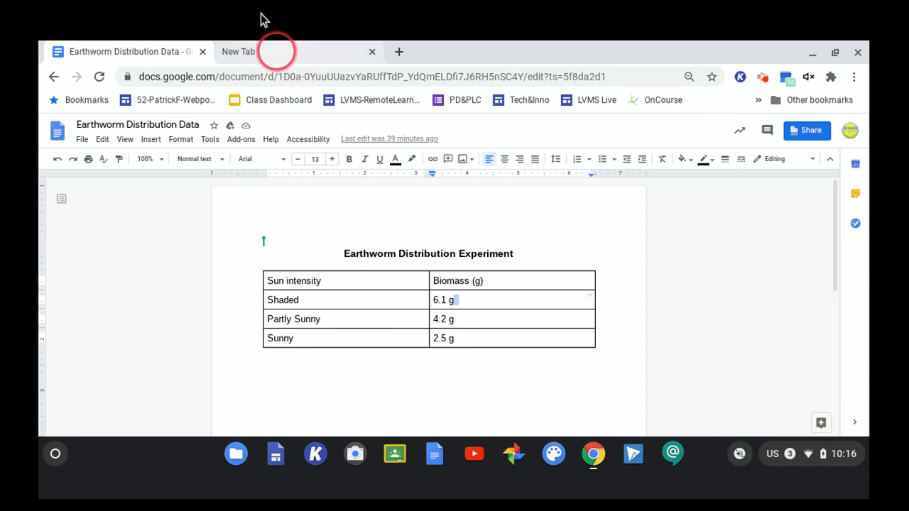
Switch to Google Sheets in the empty browser tab and create a new blank spreadsheet
click(275, 51)
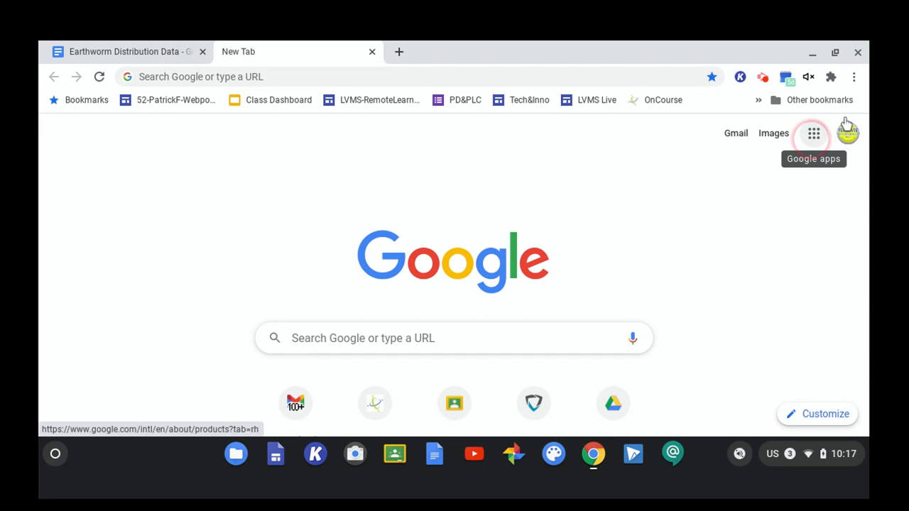
click(814, 133)
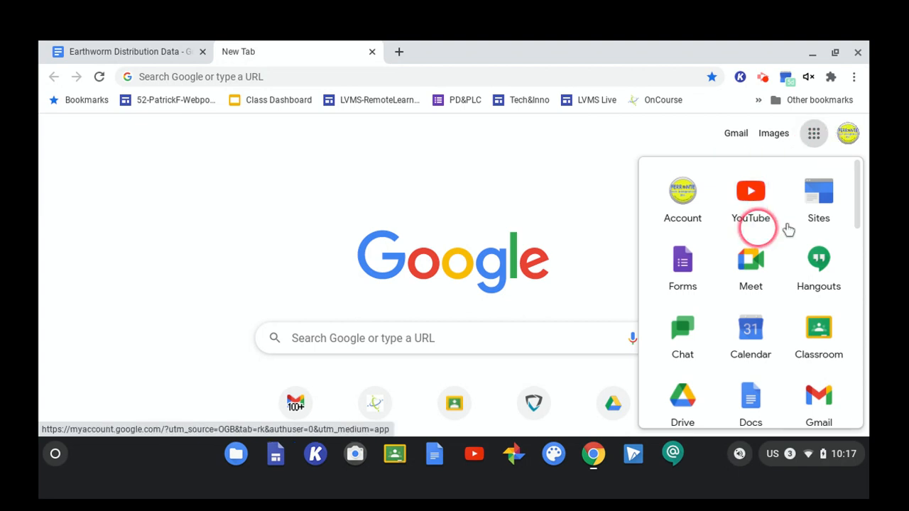
scroll(774, 230, down, 2)
scroll(788, 230, down, 3)
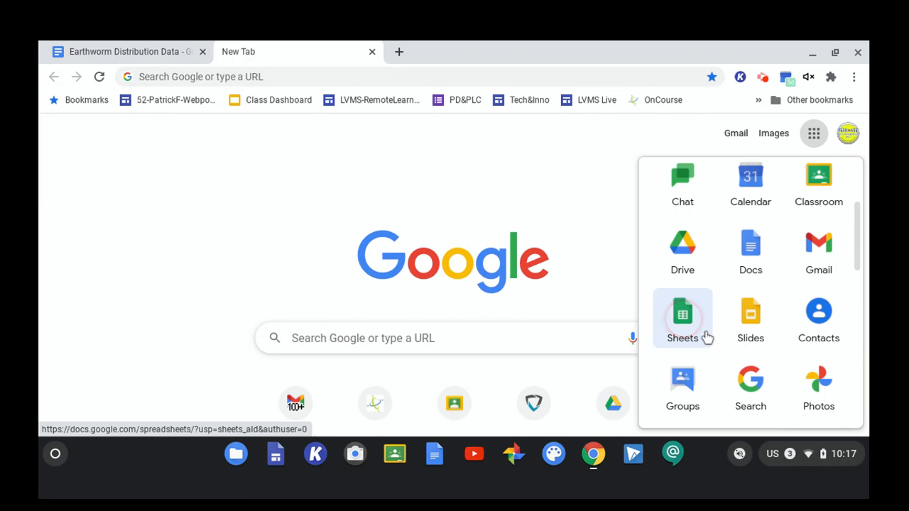
click(707, 337)
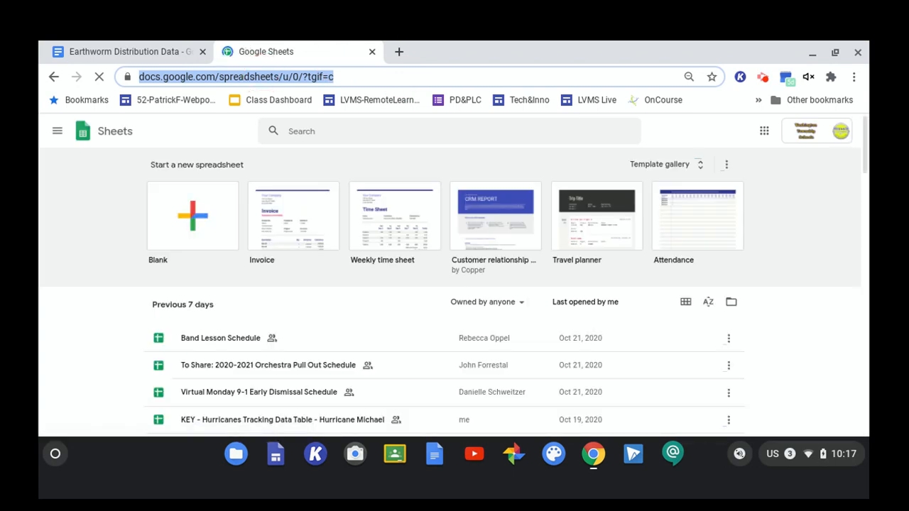
click(174, 213)
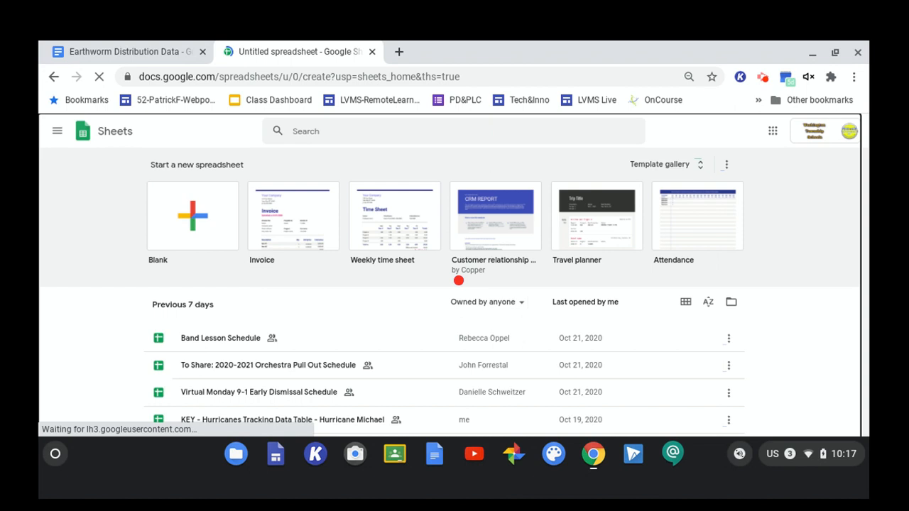
click(142, 50)
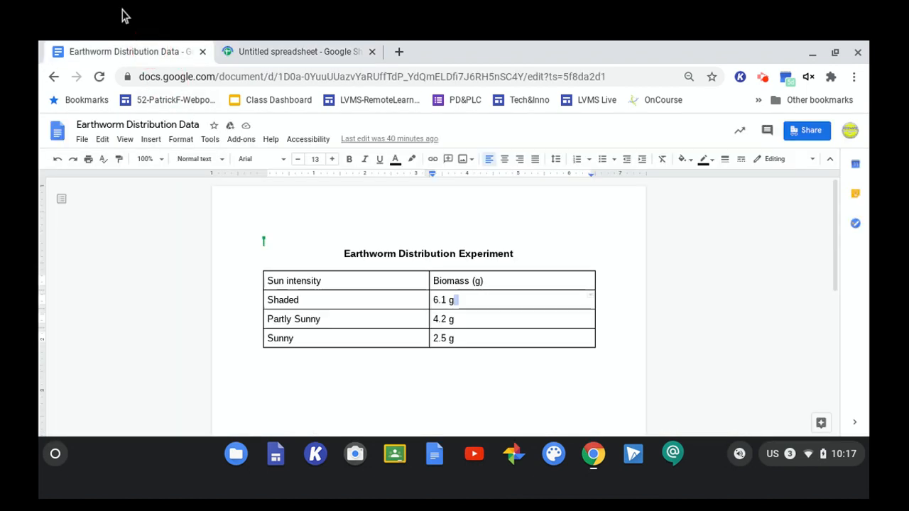
click(240, 51)
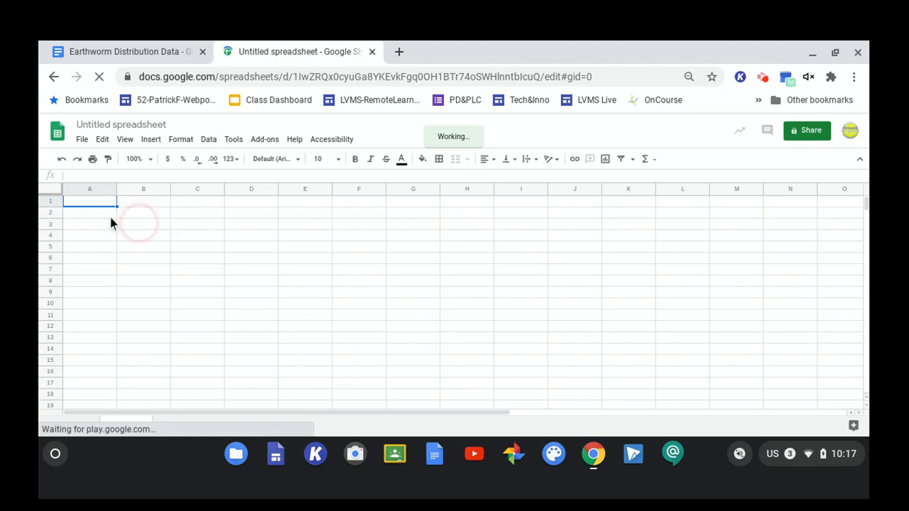
click(139, 216)
click(139, 225)
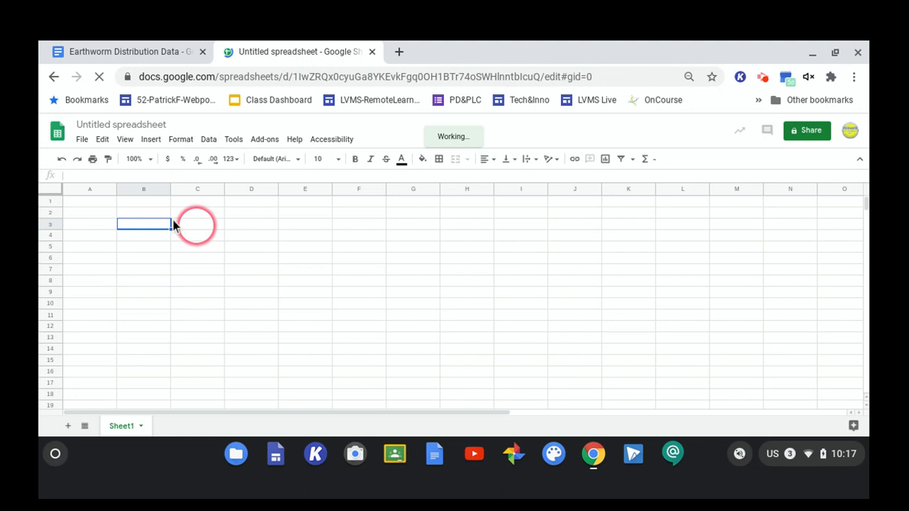
click(198, 226)
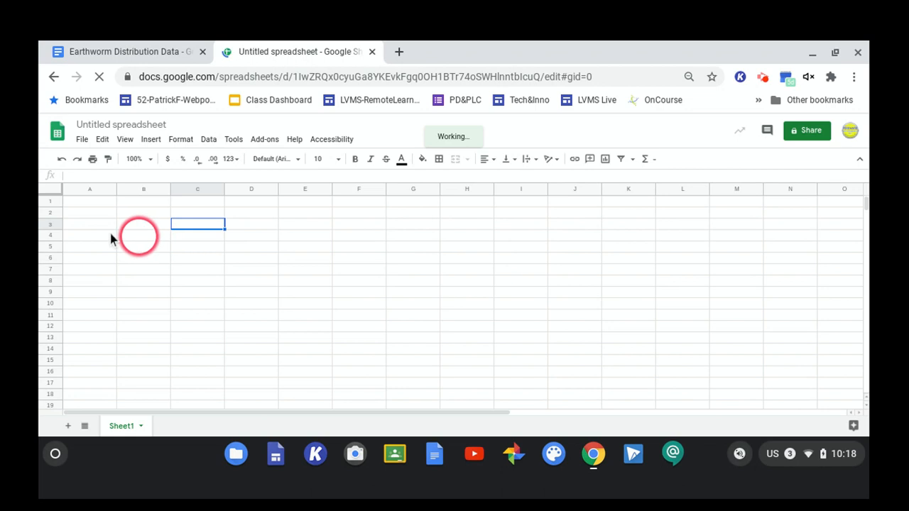
click(138, 235)
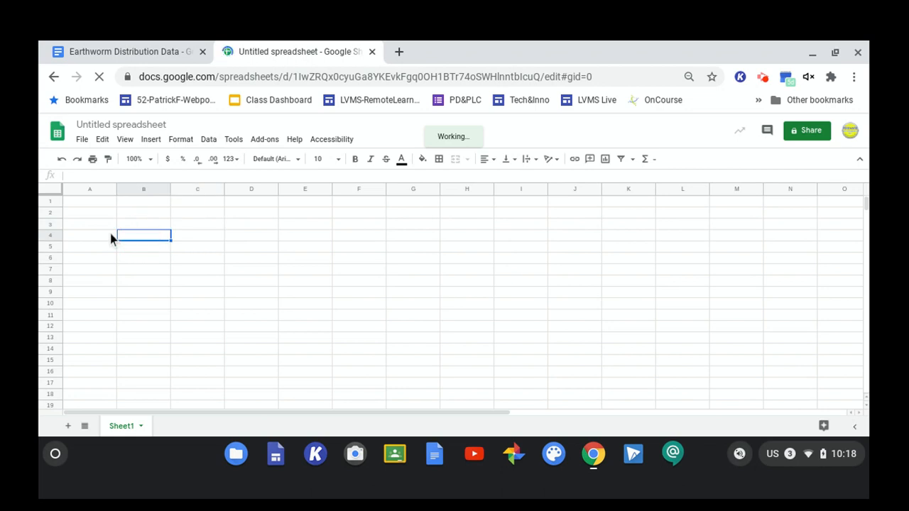
click(177, 222)
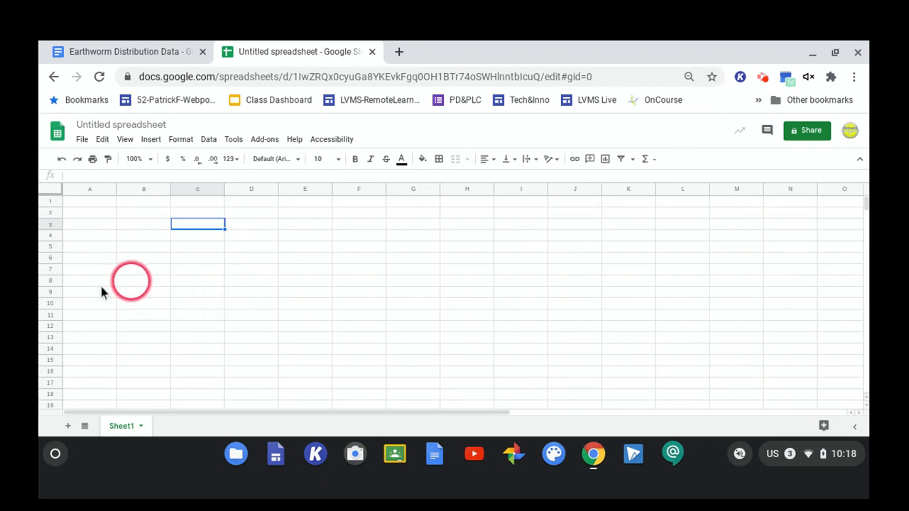
click(131, 281)
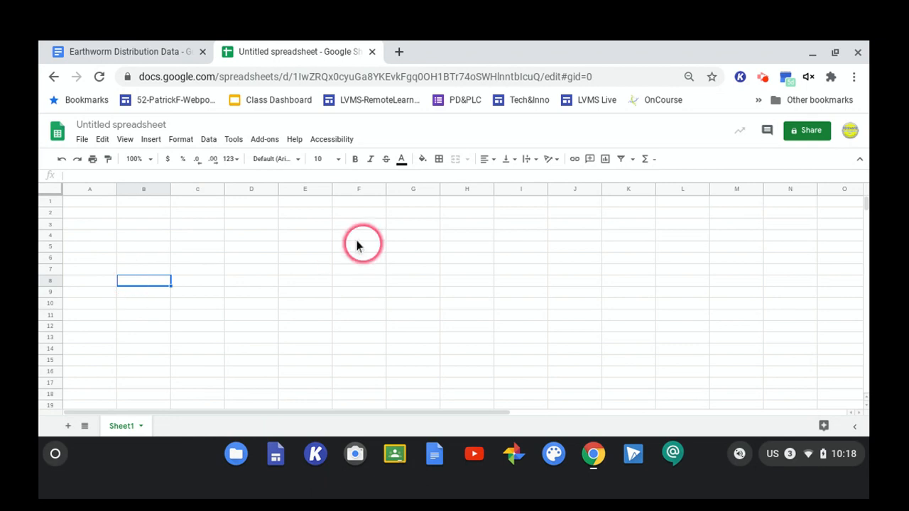
click(355, 201)
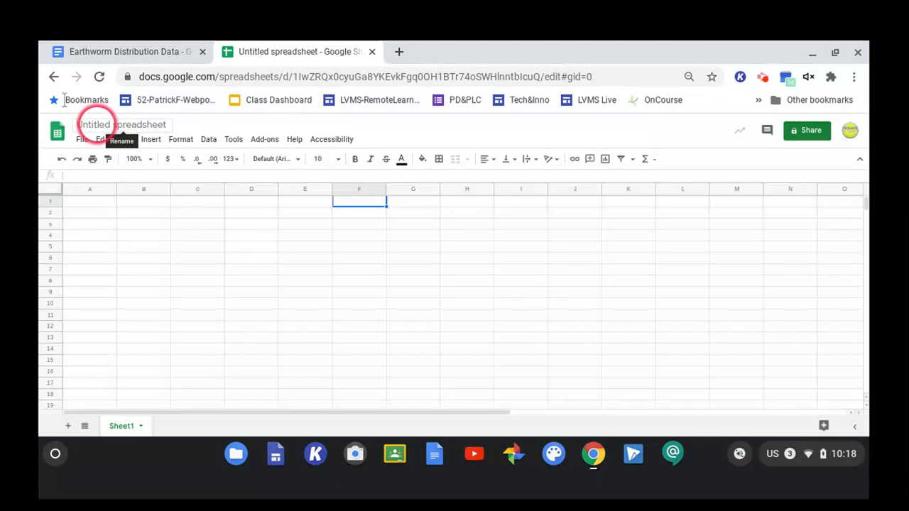
Rename the untitled spreadsheet to "7-Earthworm Distribution-" followed by the owner's last name
click(96, 125)
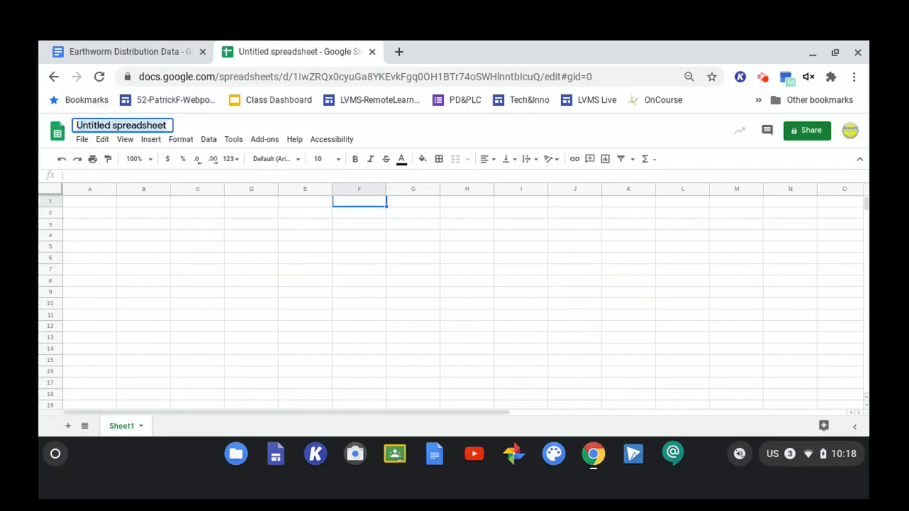
key(Right)
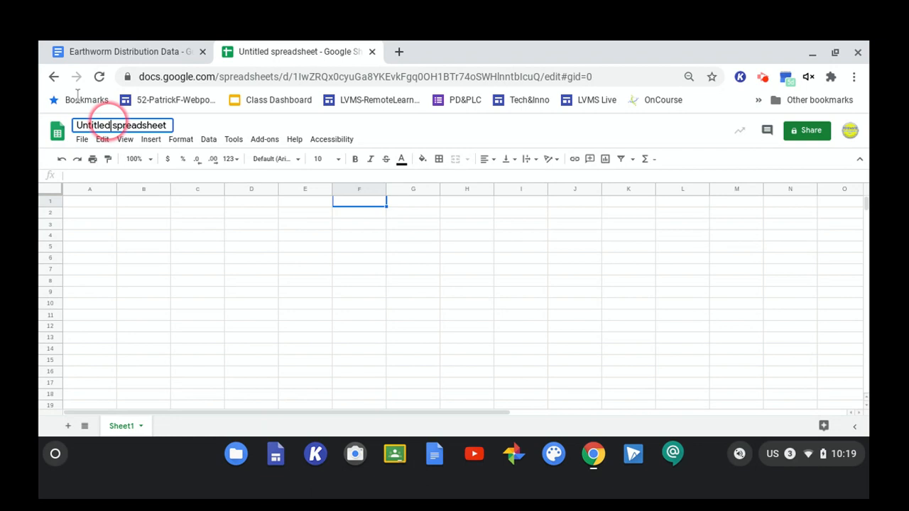
key(ctrl+a)
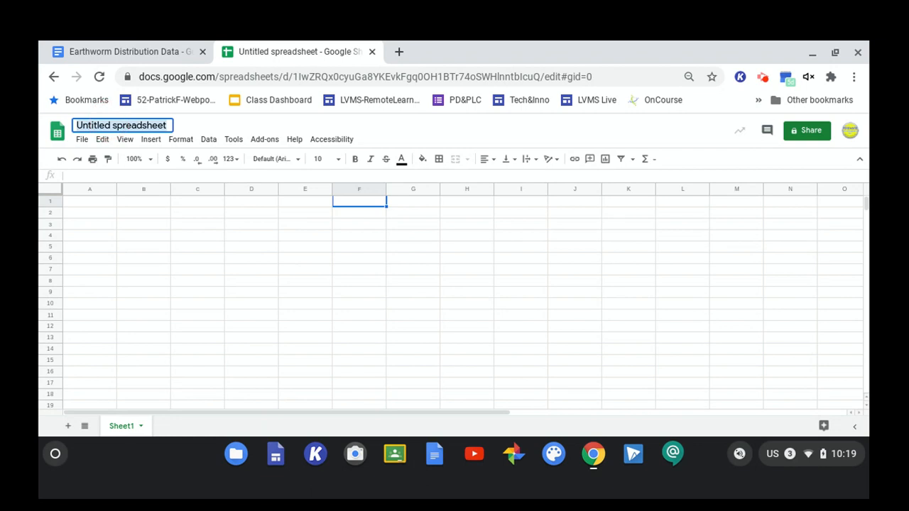
text(7)
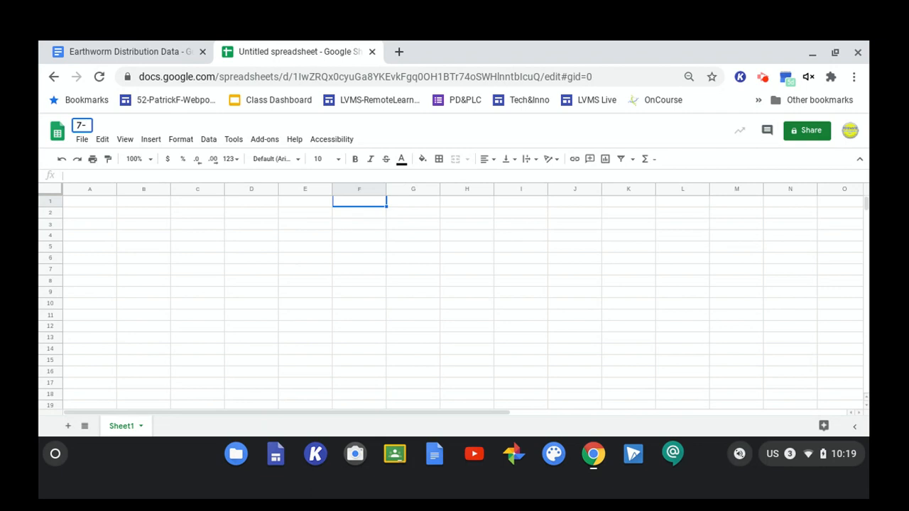
text(-Earthworm Distribution-Ferrante)
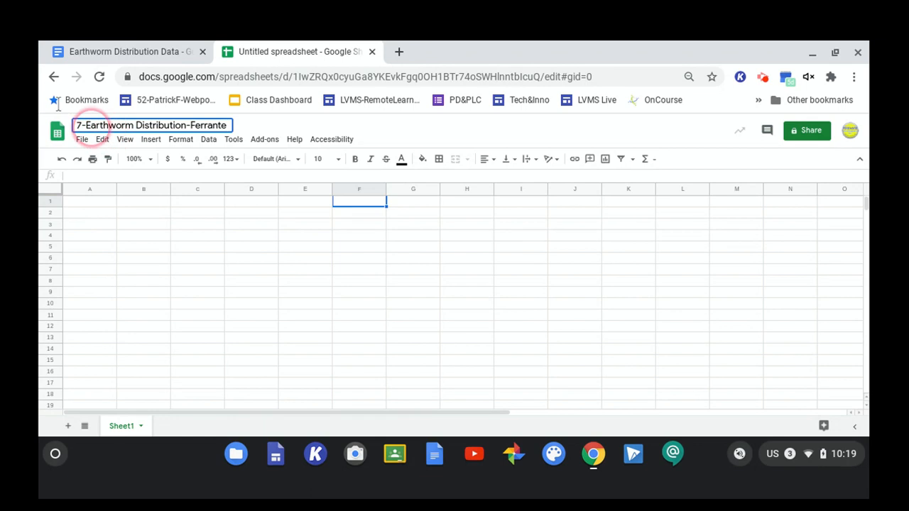
click(66, 208)
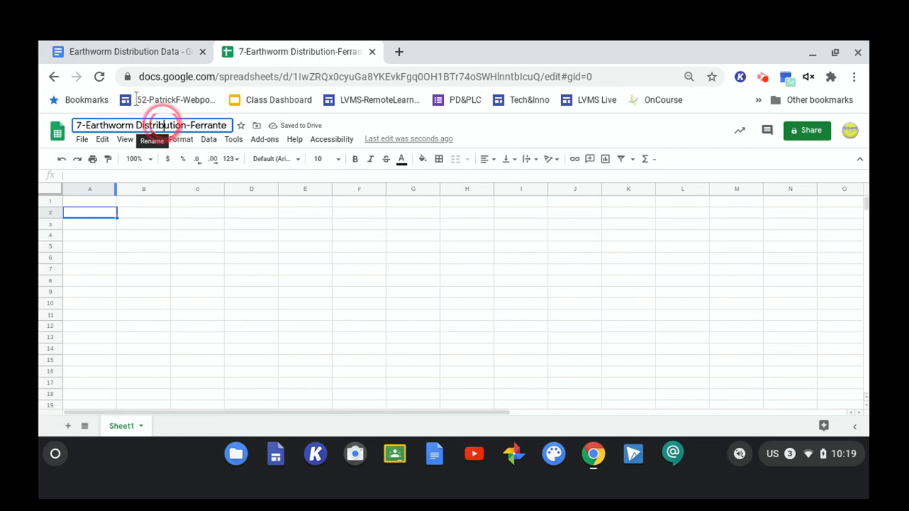
click(122, 232)
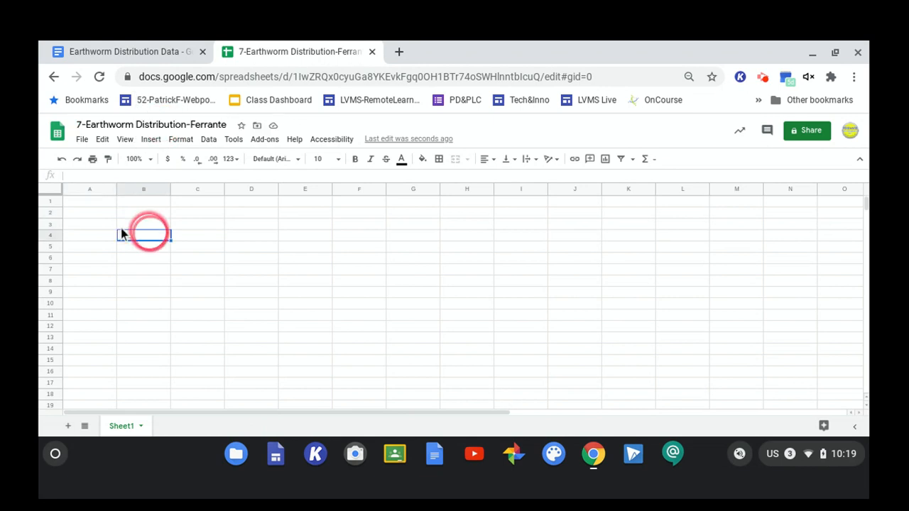
click(143, 235)
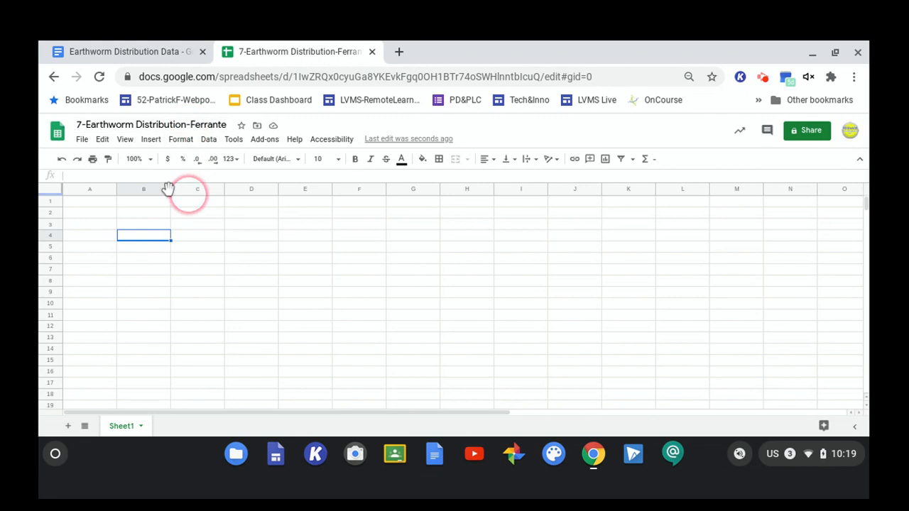
click(149, 51)
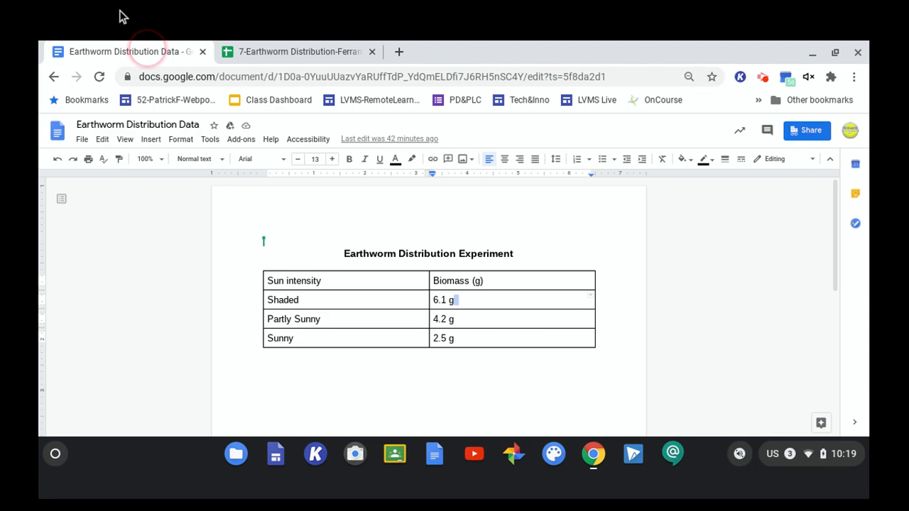
click(226, 51)
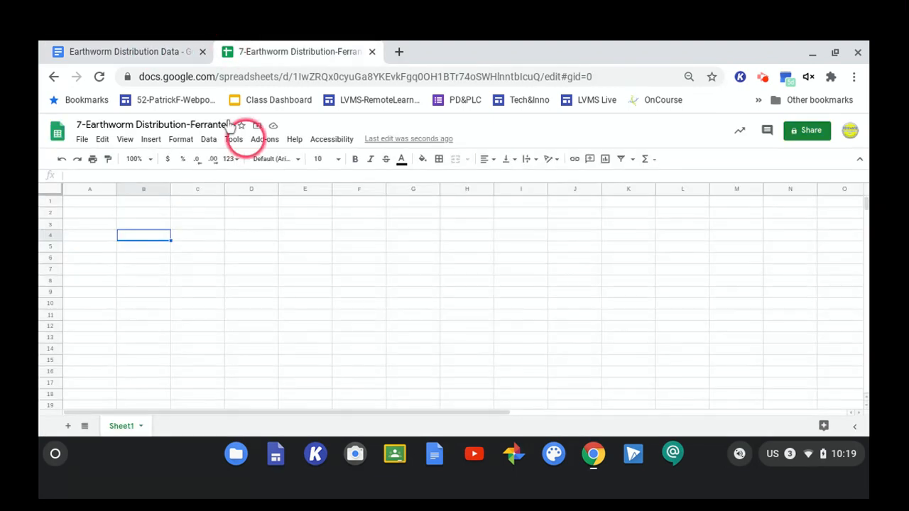
click(176, 258)
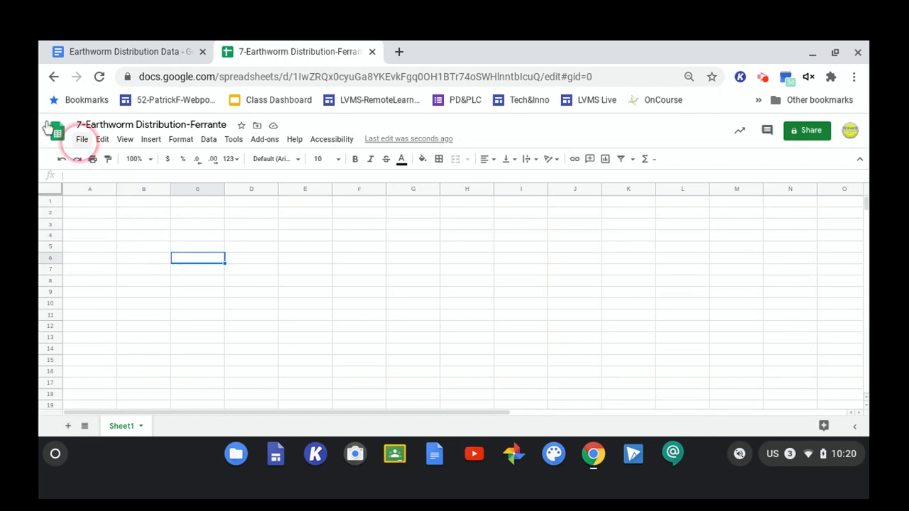
click(81, 139)
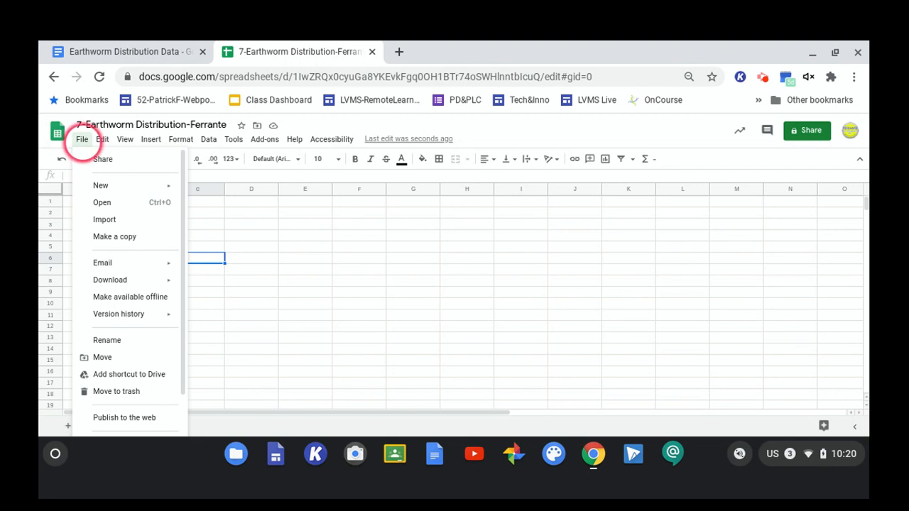
click(102, 140)
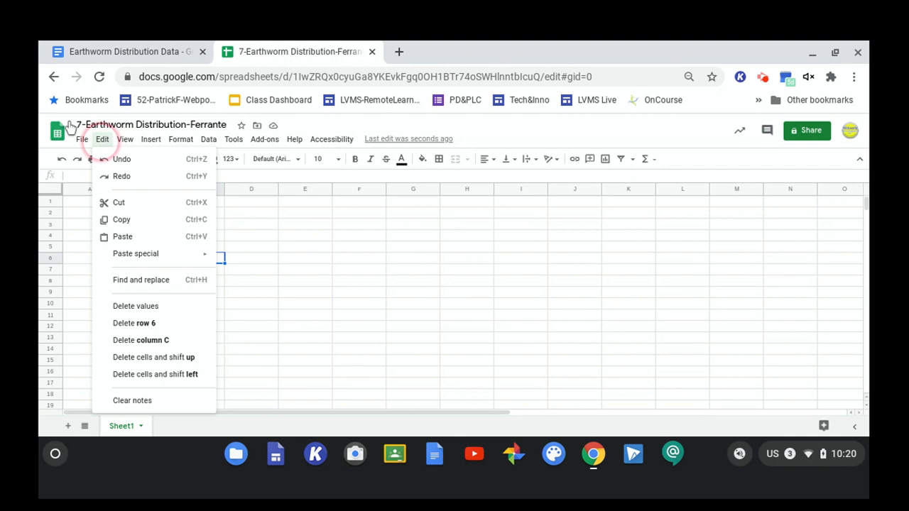
click(125, 139)
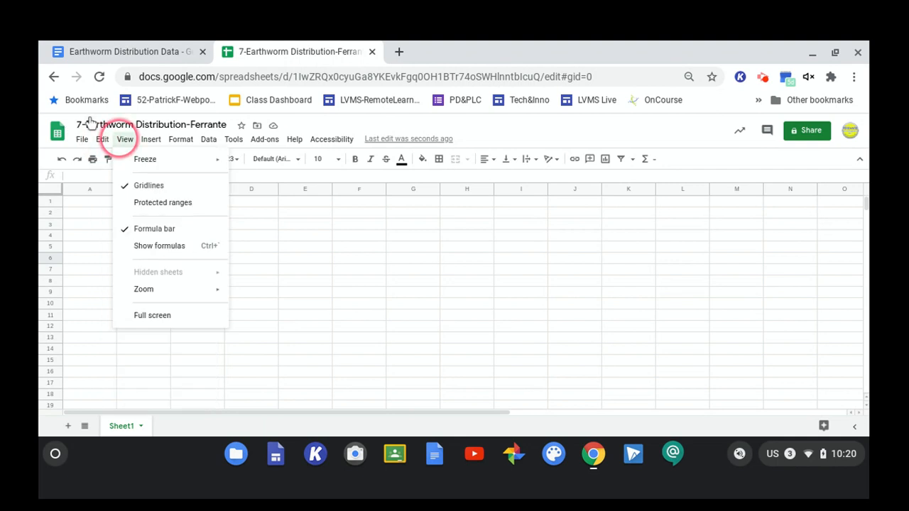
click(150, 139)
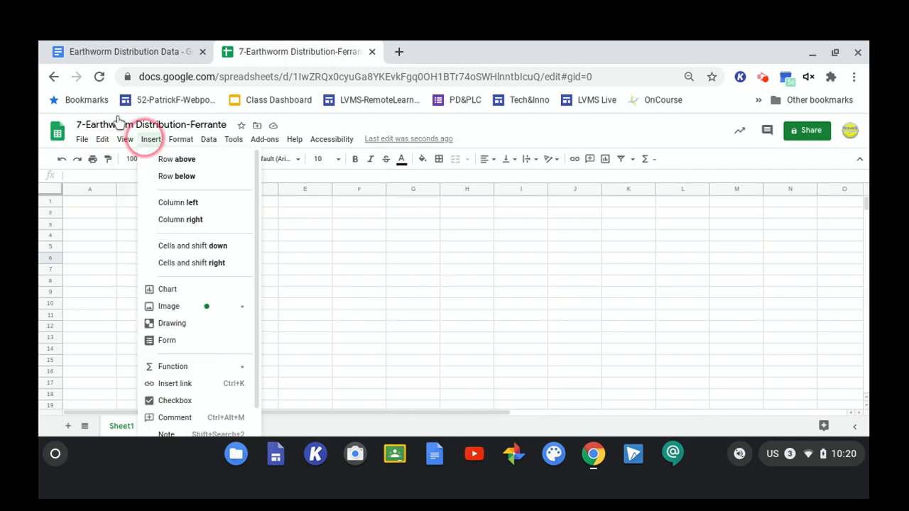
click(180, 140)
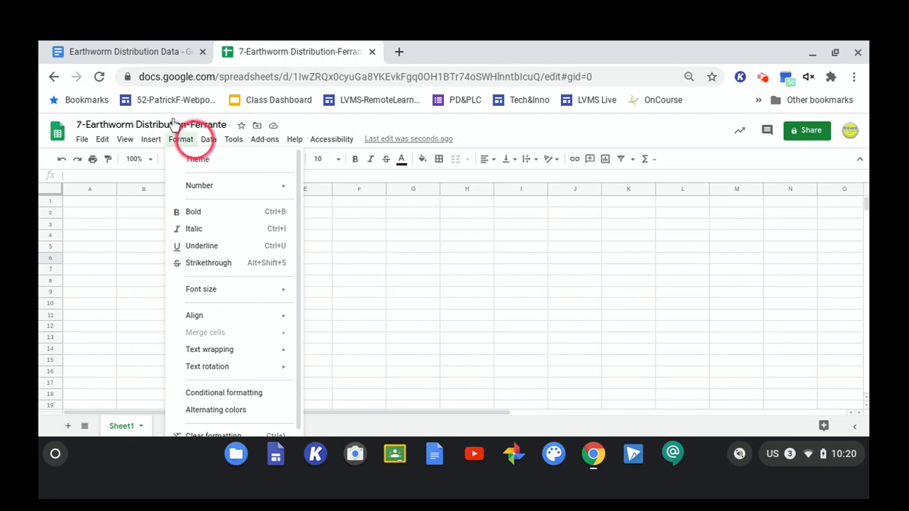
click(208, 139)
click(234, 139)
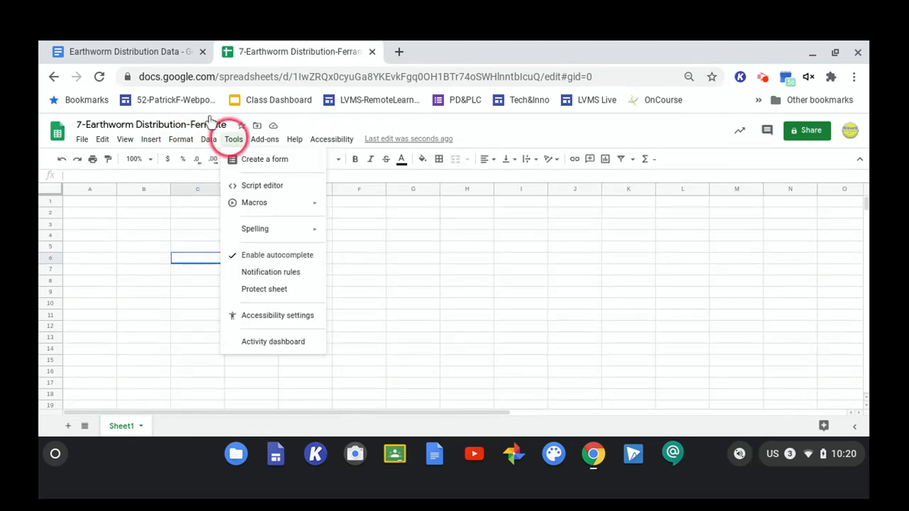
click(264, 139)
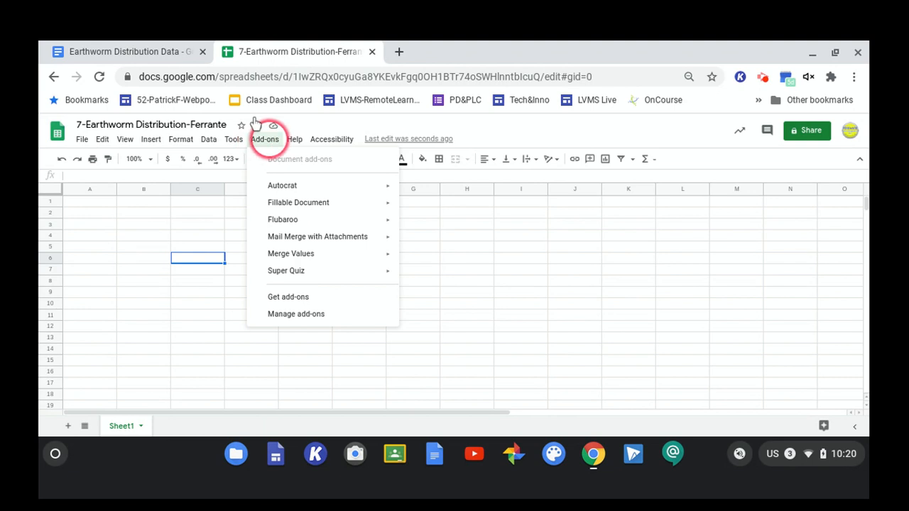
click(294, 138)
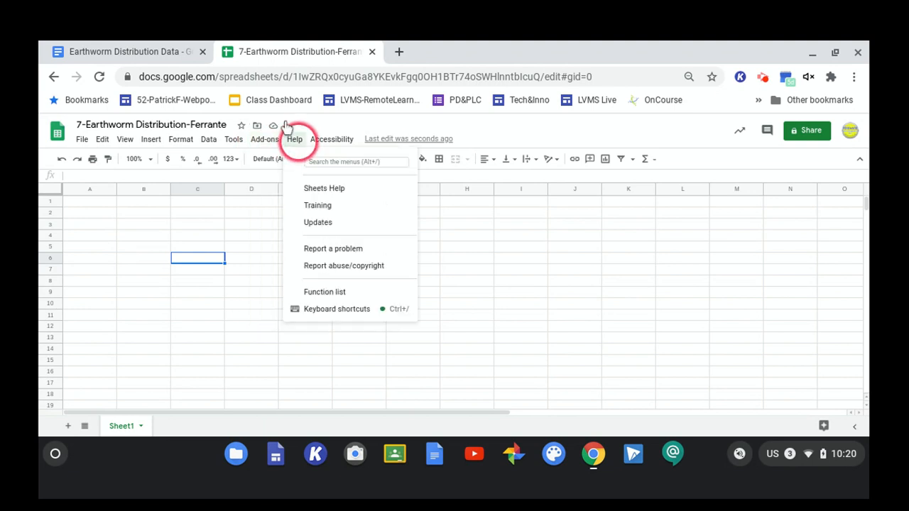
click(294, 136)
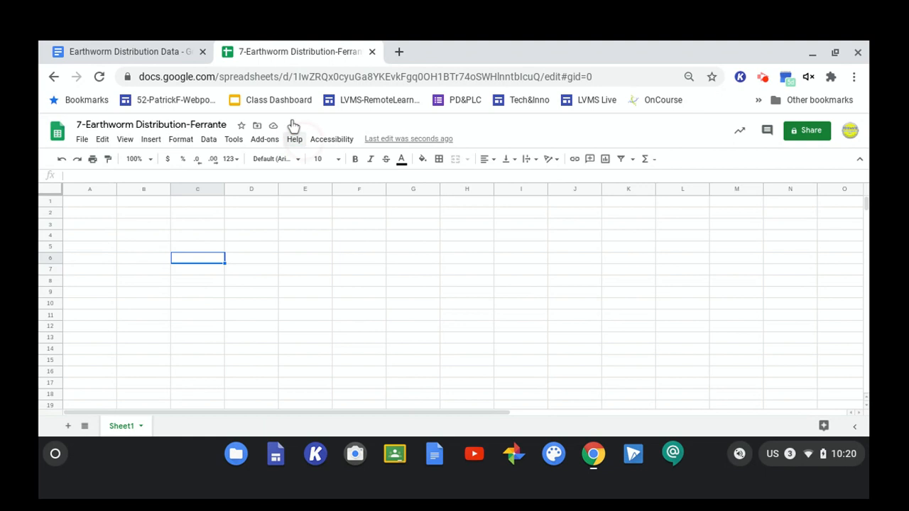
click(321, 137)
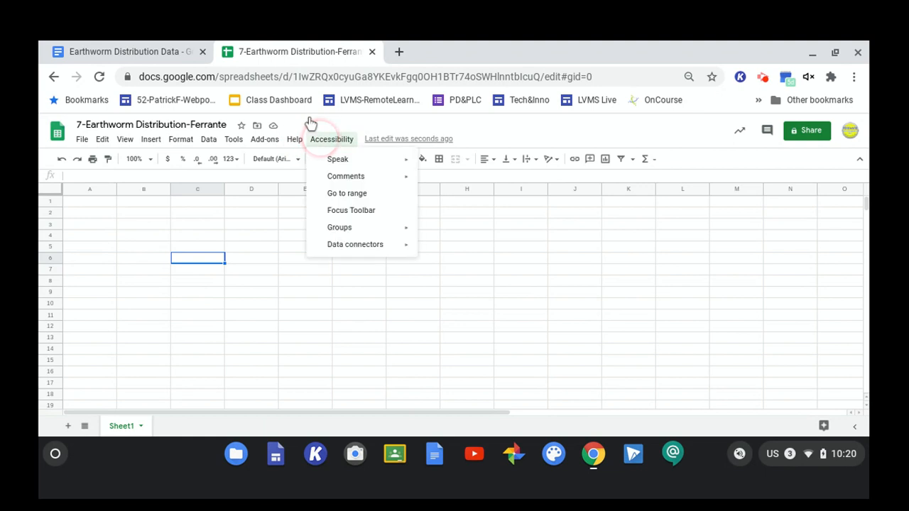
click(137, 254)
click(99, 200)
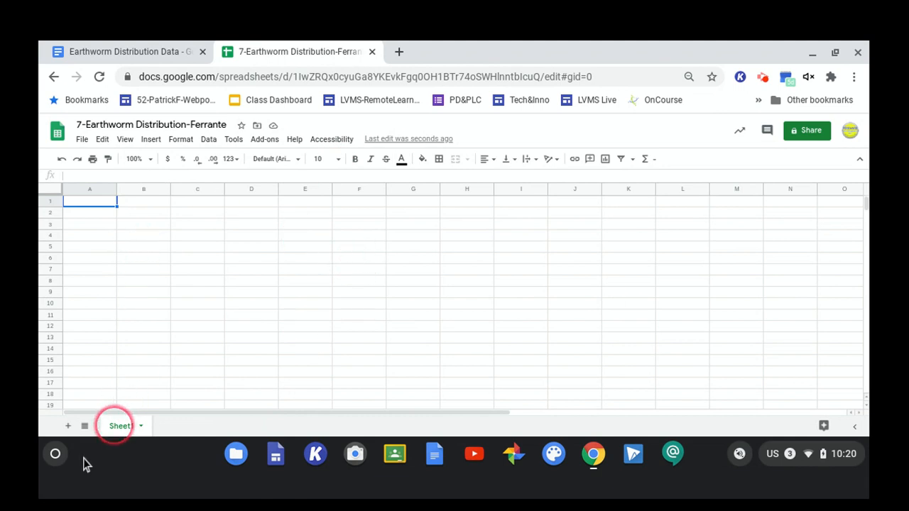
Rename the sheet "Sheet1" as "Table"
click(140, 426)
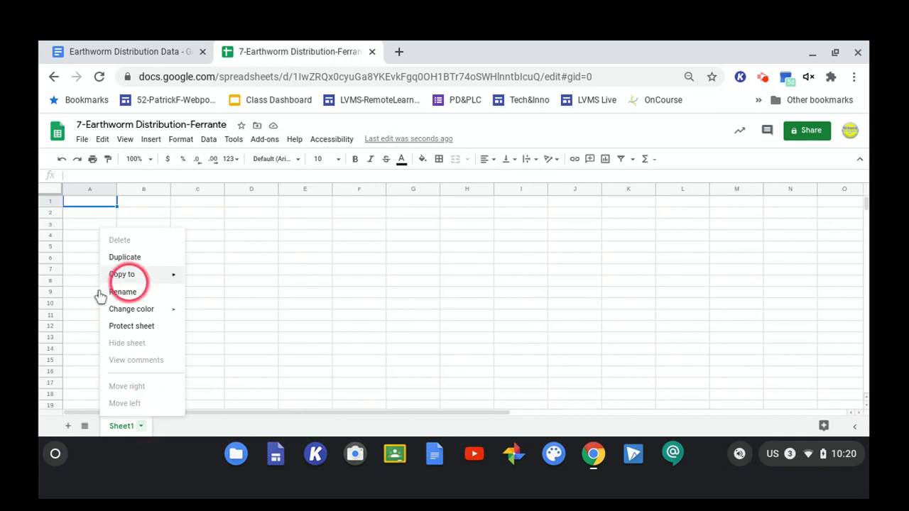
click(124, 292)
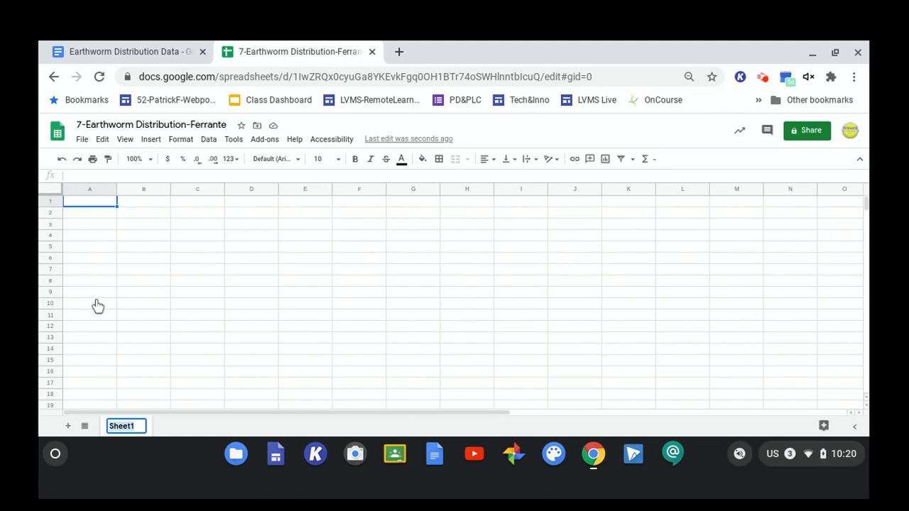
text(Table)
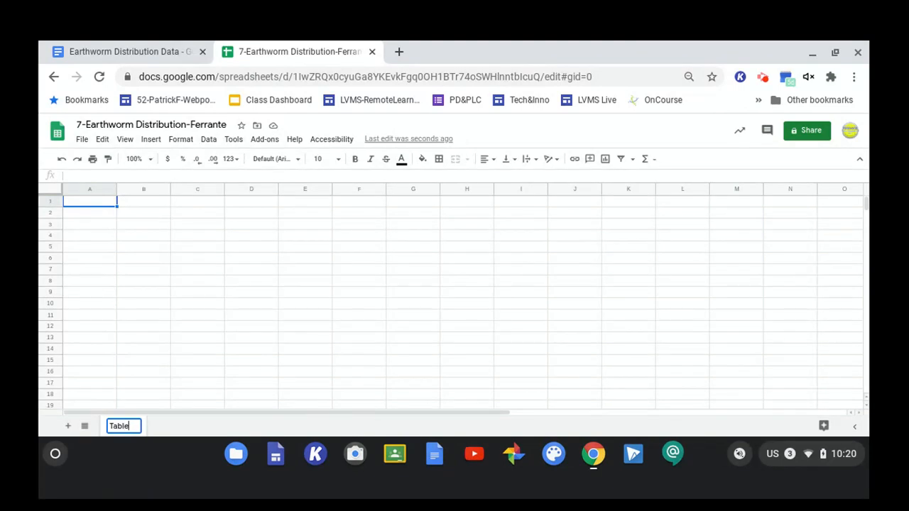
click(130, 268)
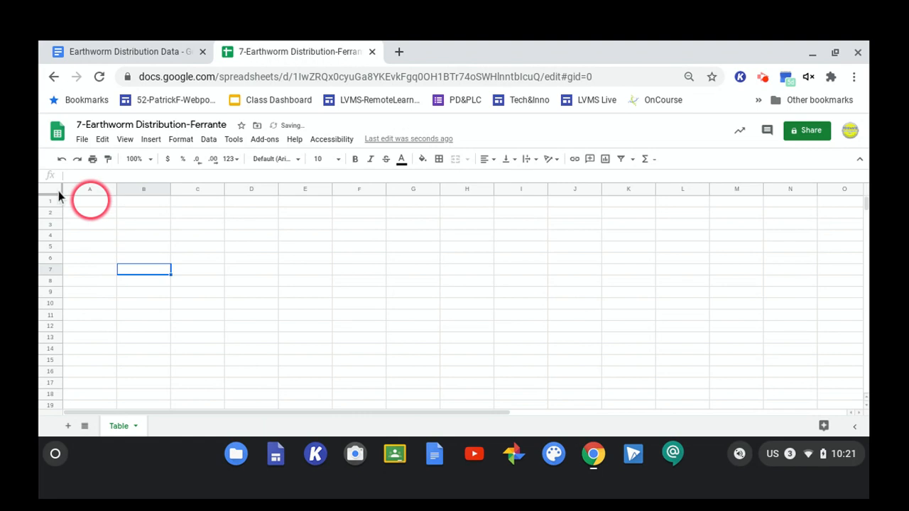
Enter the title "Earthworm Distribution Experiment" in cell A1, correcting the capitalisation of its first word
click(90, 199)
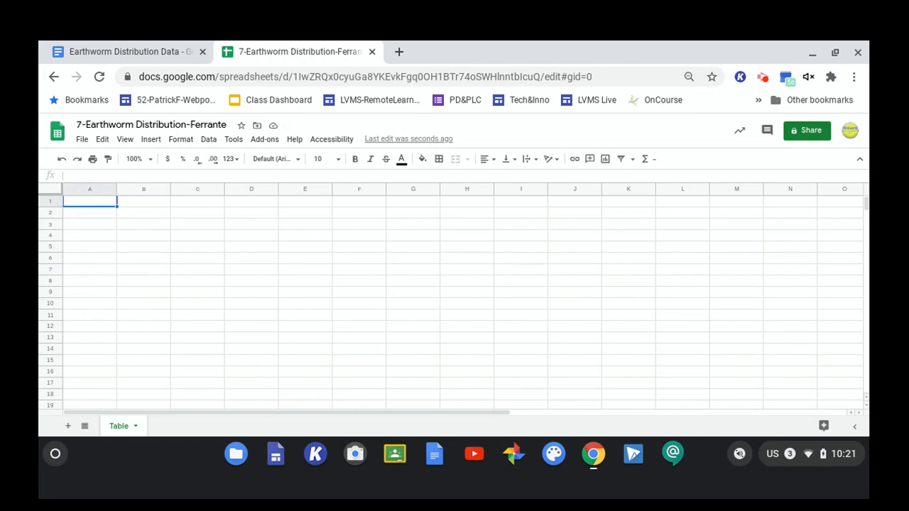
text(EArthwo)
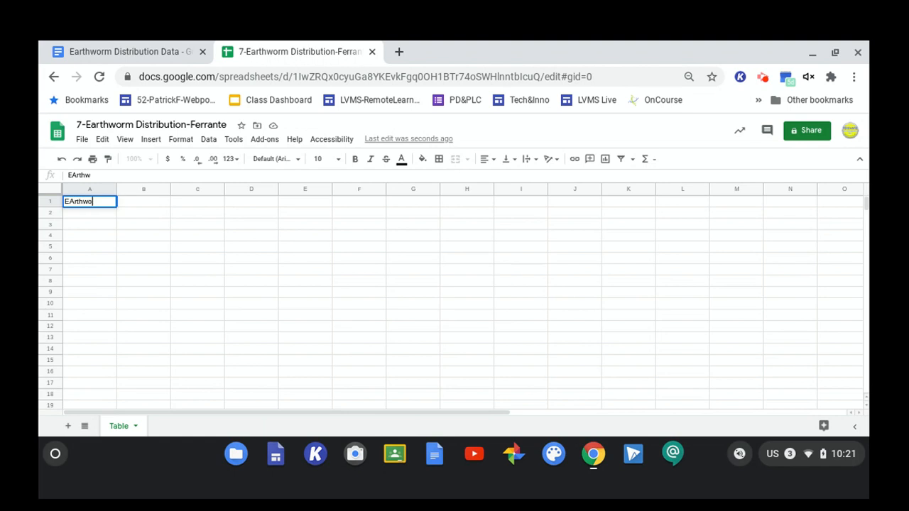
text(rm Distribution)
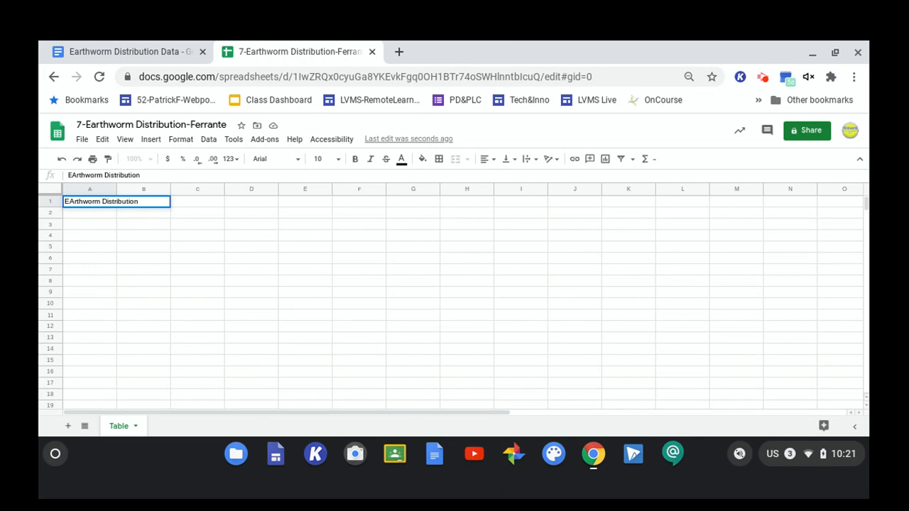
text( Experime)
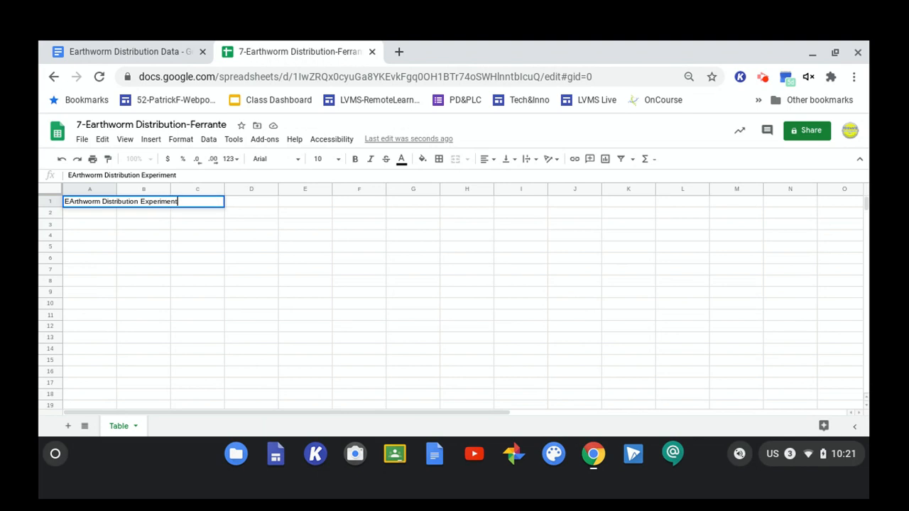
text(nt)
click(74, 201)
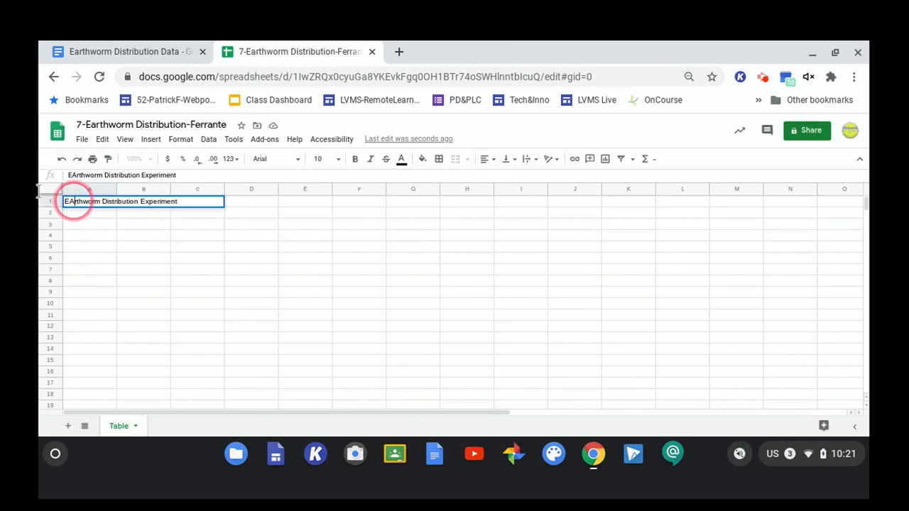
key(BackSpace)
text(a)
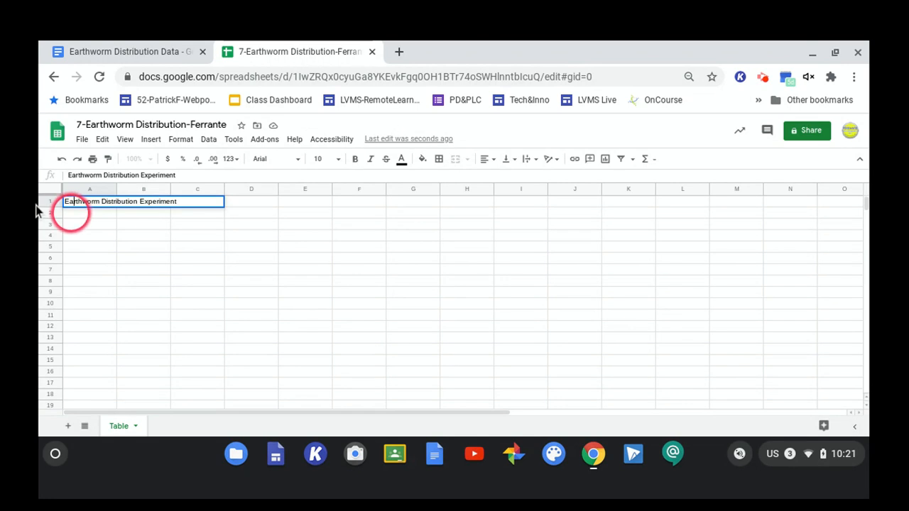
key(Return)
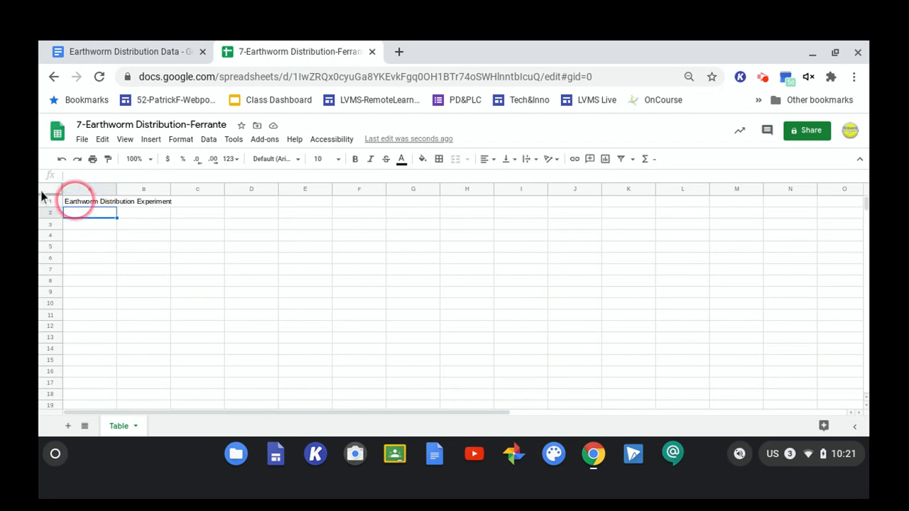
click(77, 200)
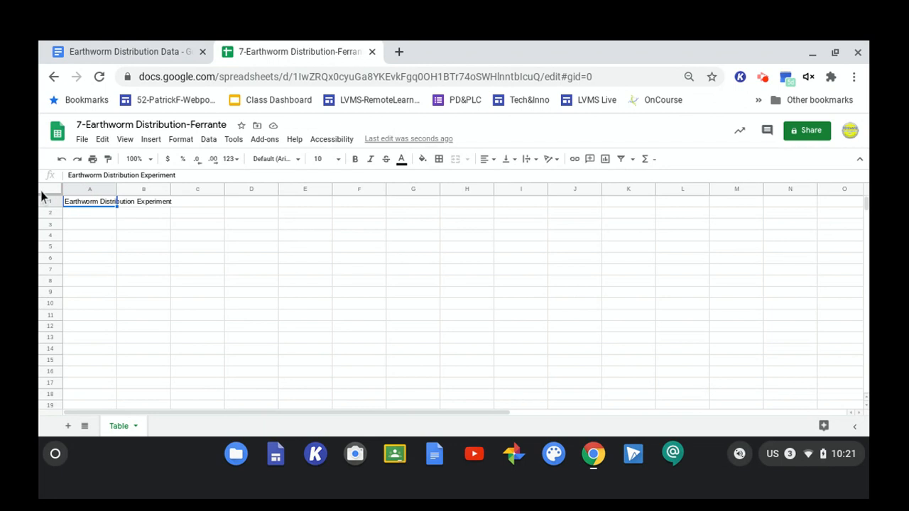
Select cell A3 for the table headers and examine the column headings and biomass units in the Earthworm Distribution Data document
click(63, 225)
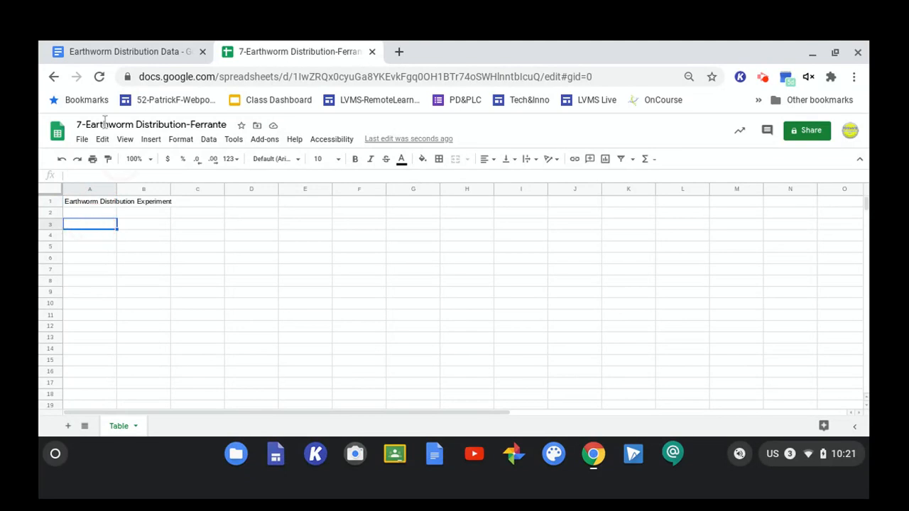
click(169, 53)
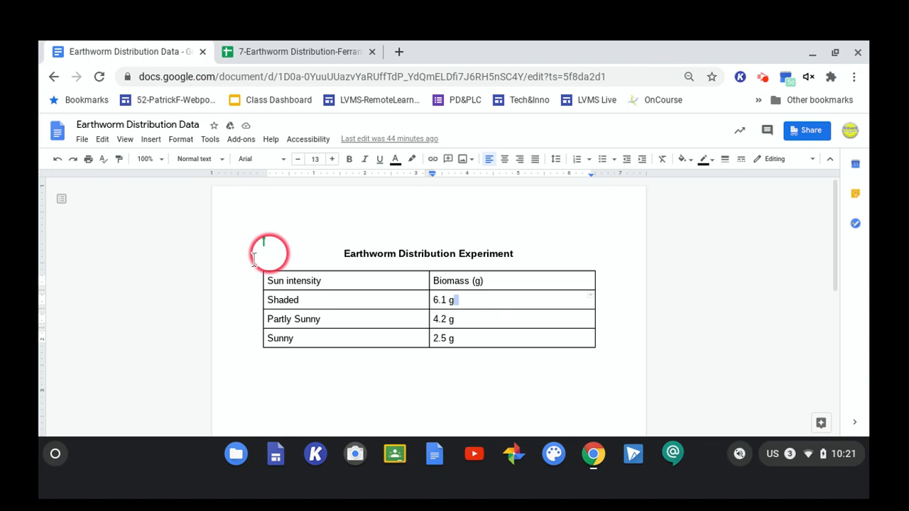
drag(250, 281, 453, 281)
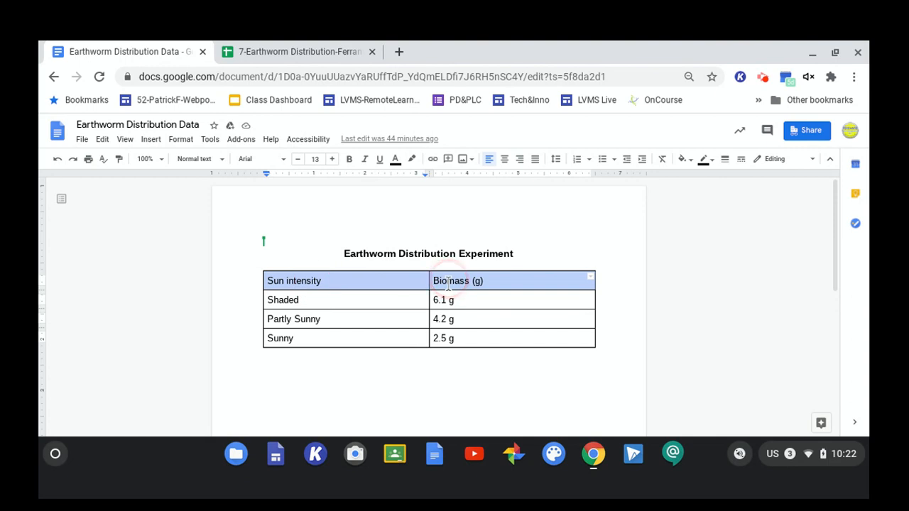
click(474, 282)
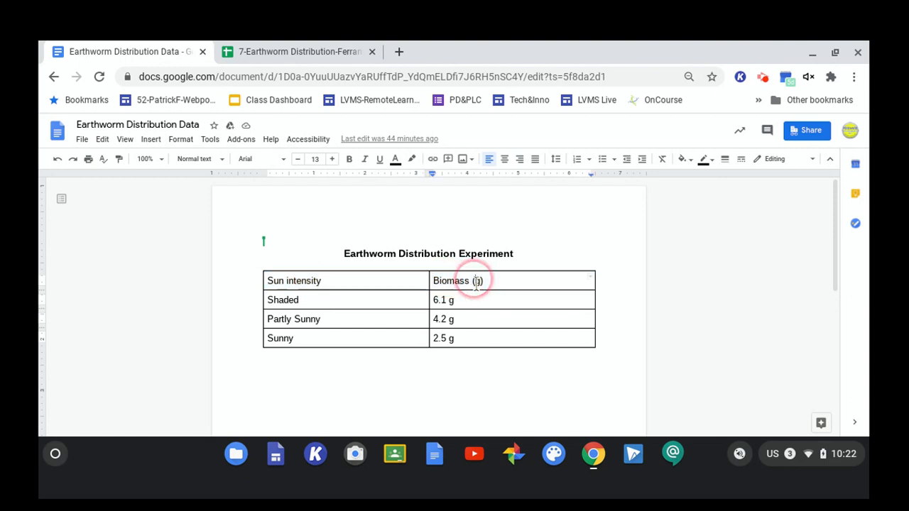
double_click(476, 282)
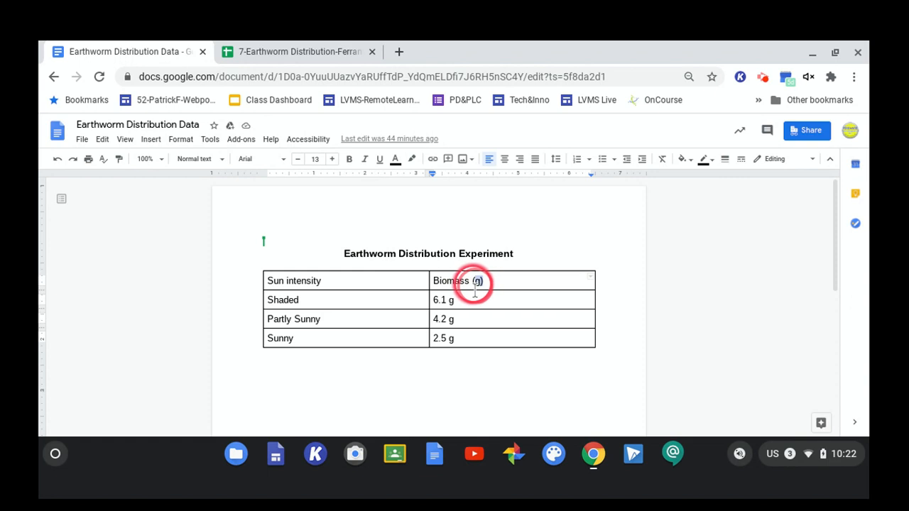
drag(475, 290, 496, 284)
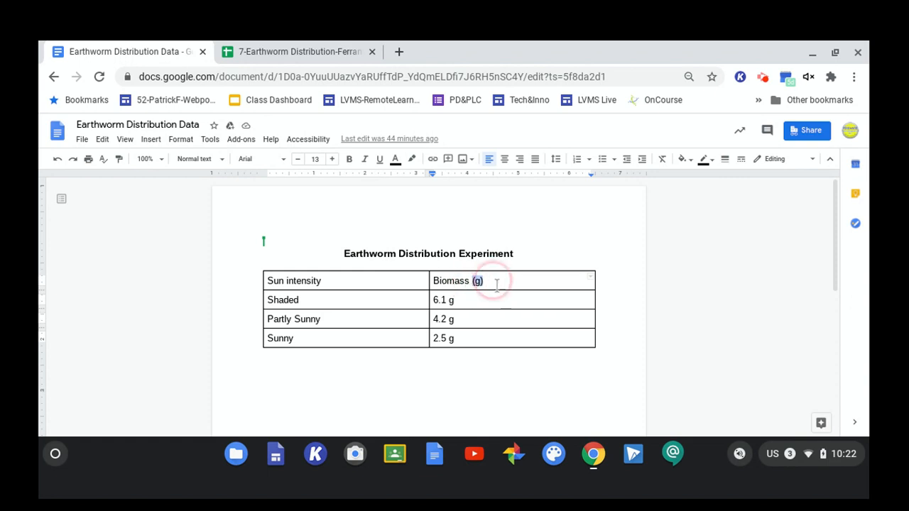
click(490, 283)
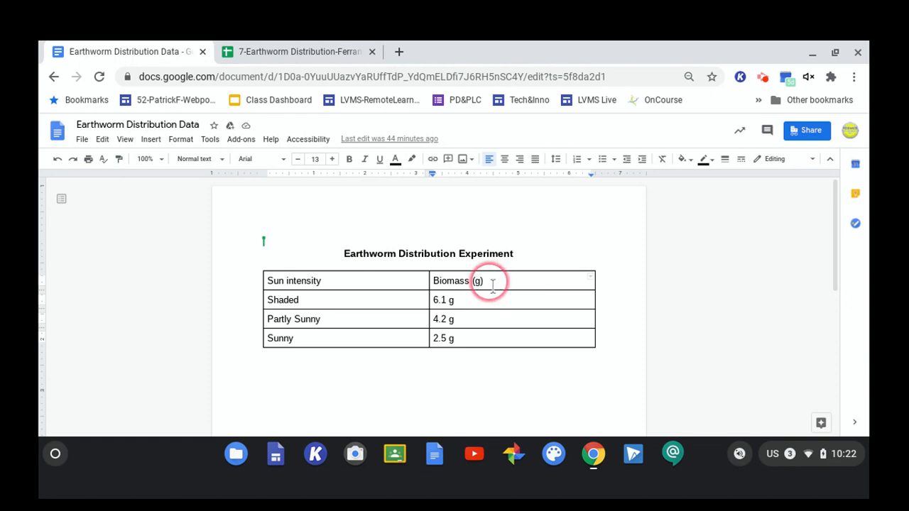
click(450, 305)
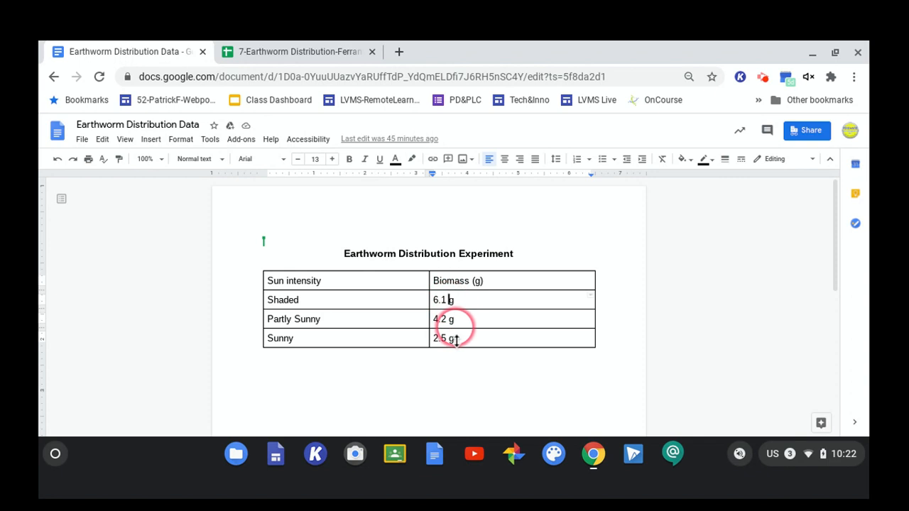
click(456, 324)
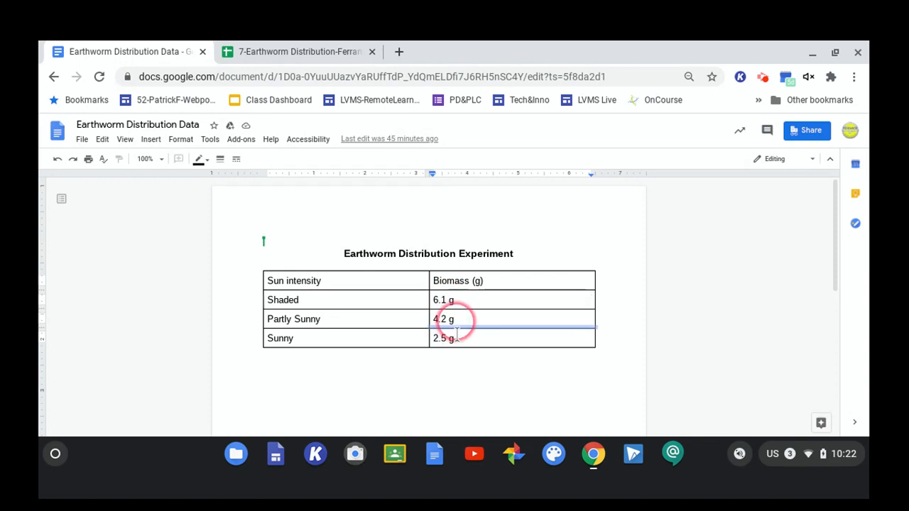
click(459, 348)
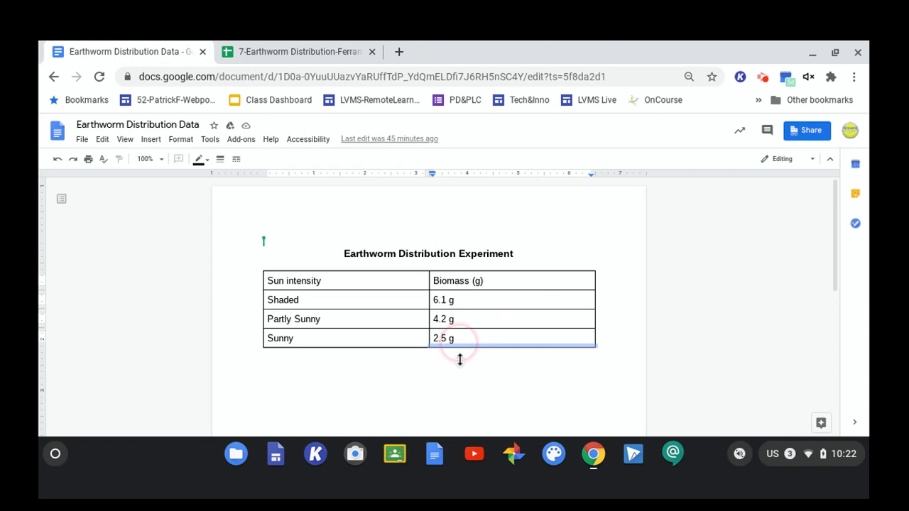
click(470, 300)
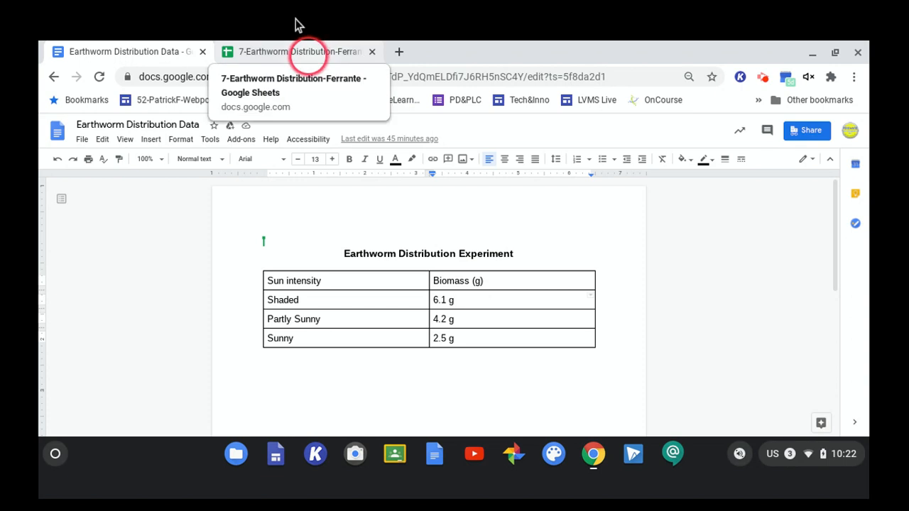
click(304, 52)
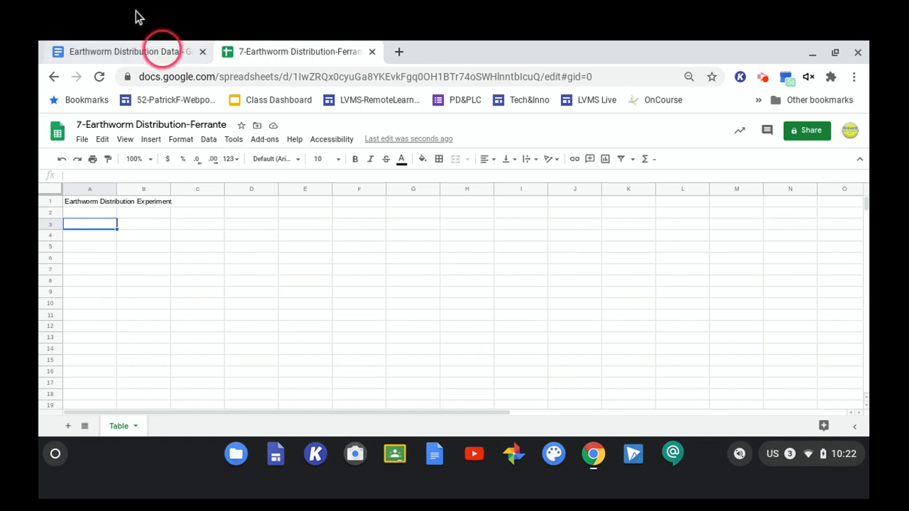
click(162, 51)
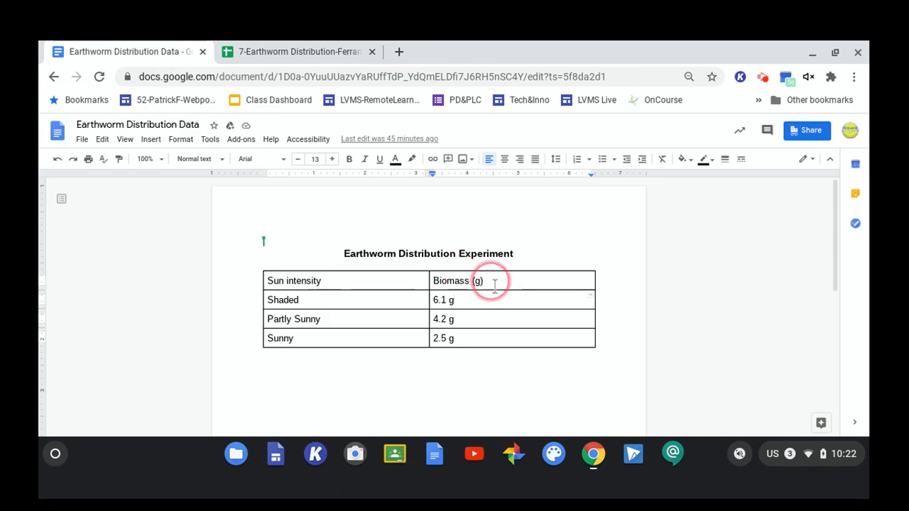
drag(495, 285, 430, 287)
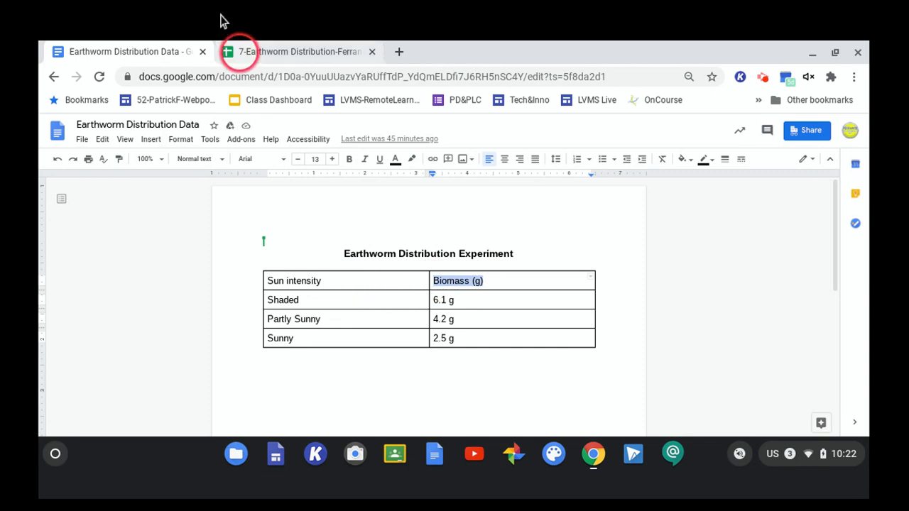
Return to the spreadsheet, enter the header "Sun Intensity" in cell A3 and widen column A slightly
click(240, 53)
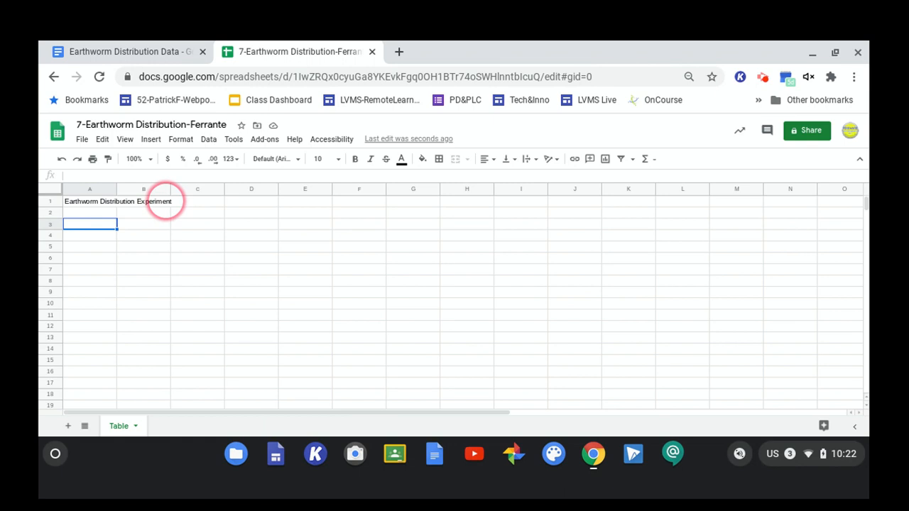
text(Sun Intensity)
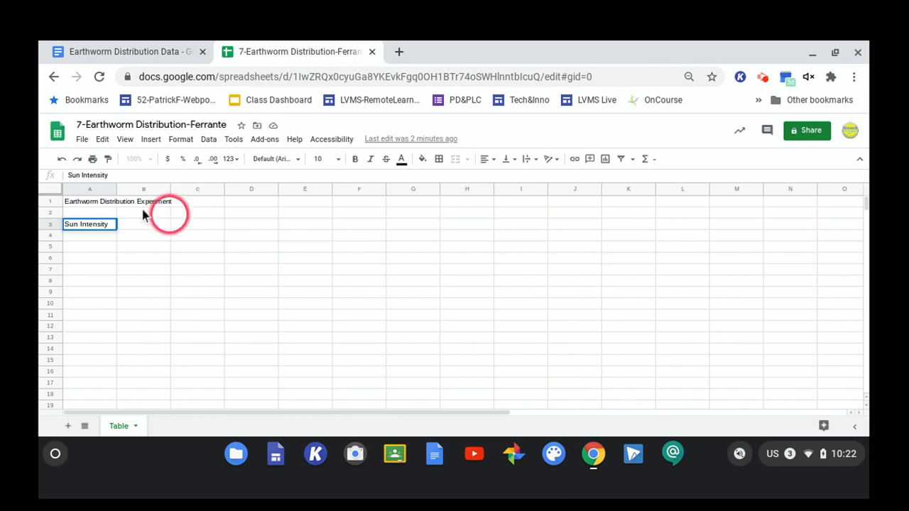
click(69, 237)
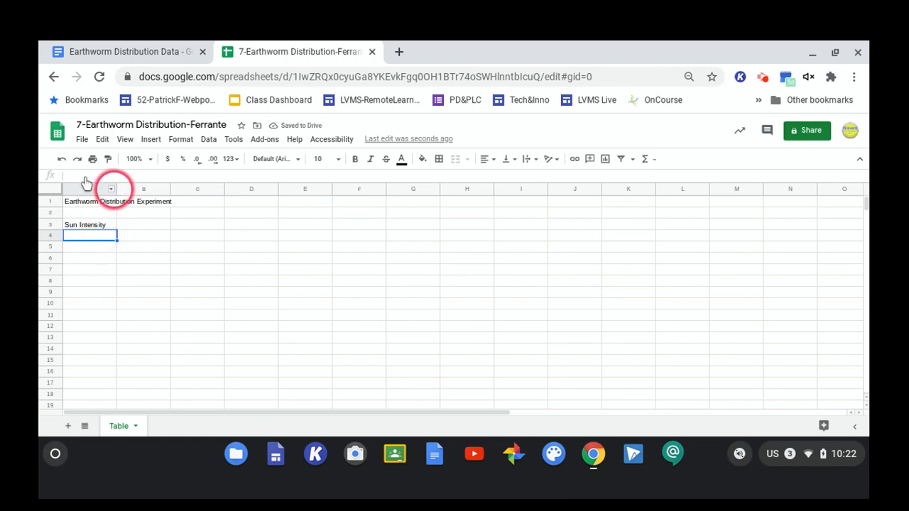
drag(116, 188, 126, 188)
click(64, 237)
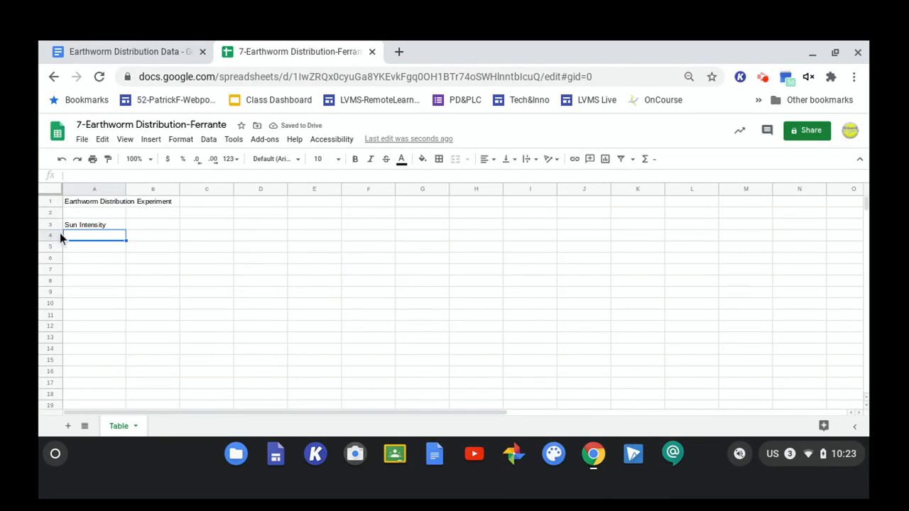
Enter the header "Biomass (g)" in cell B3, with the unit "(g)" on a second line within the cell
click(128, 224)
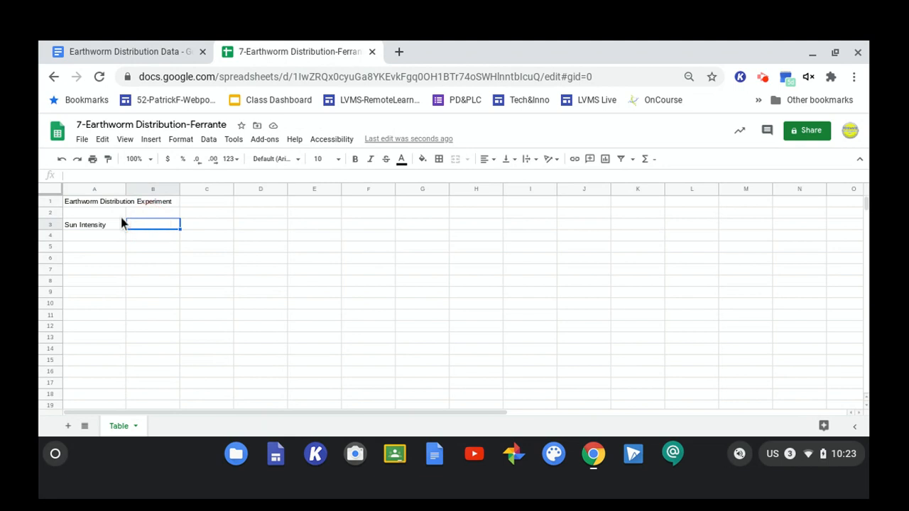
text(Bim)
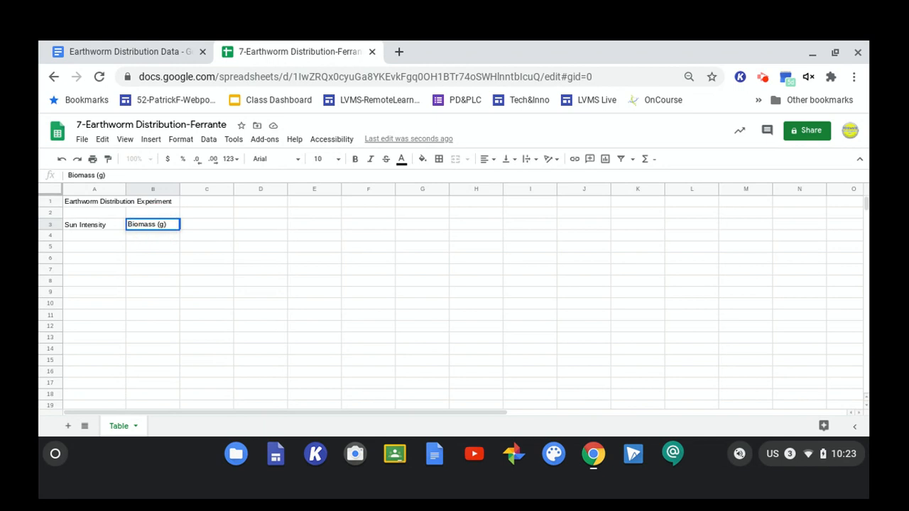
key(ctrl+Return)
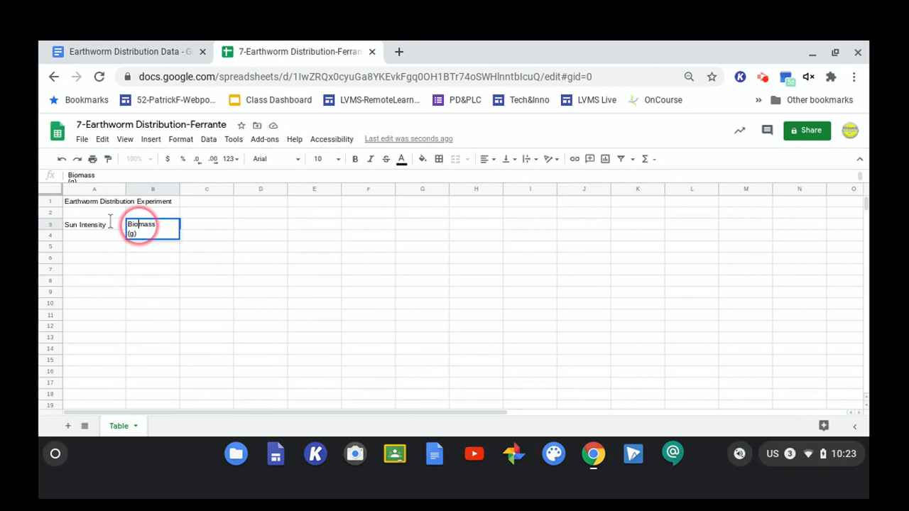
click(64, 277)
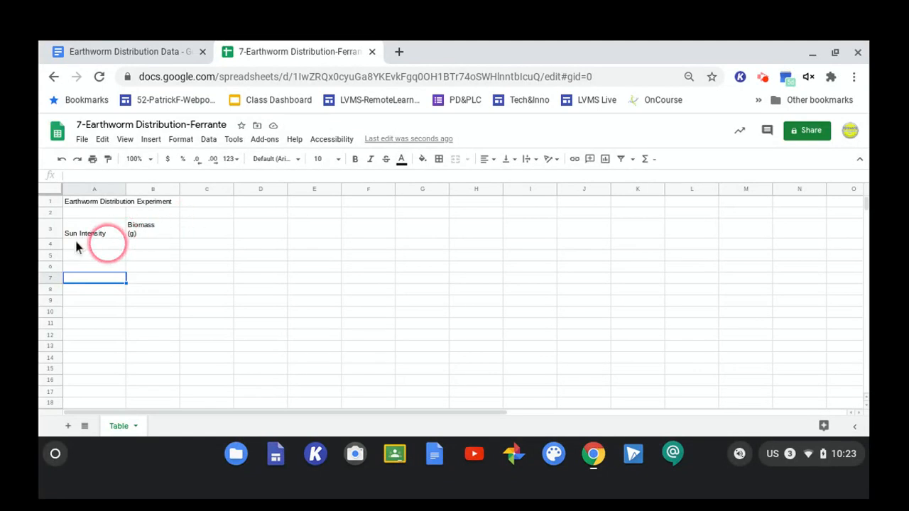
Enter the row labels "Shaded", "Partly Sunny" and "Sunny" in cells A4 to A6
click(76, 245)
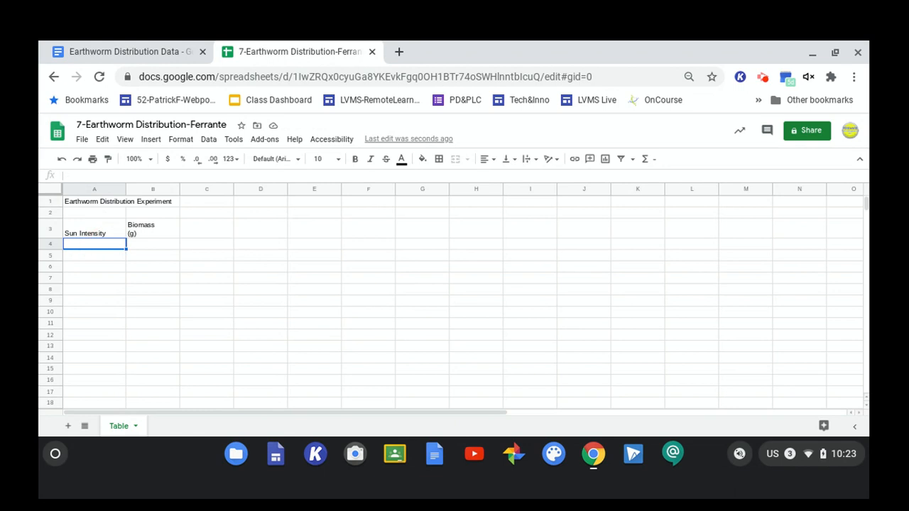
text(Shaded)
key(Return)
click(71, 256)
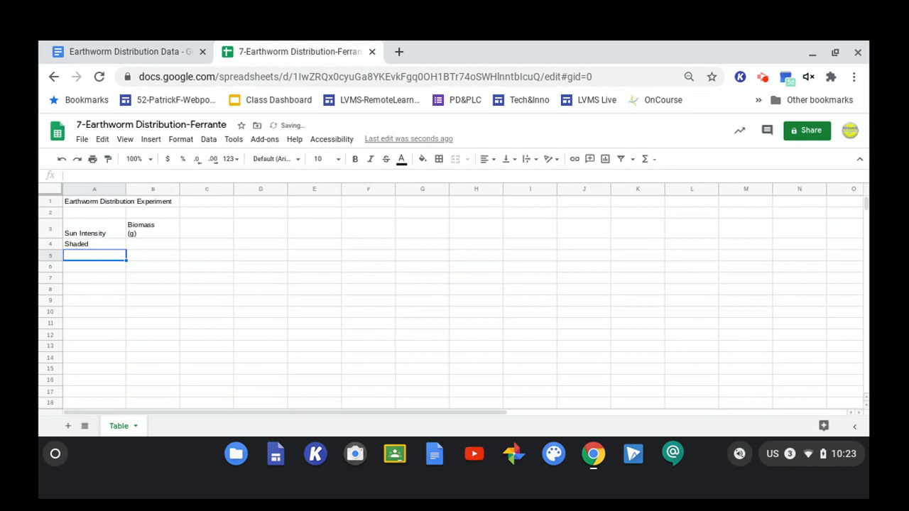
text(Partly Sunny)
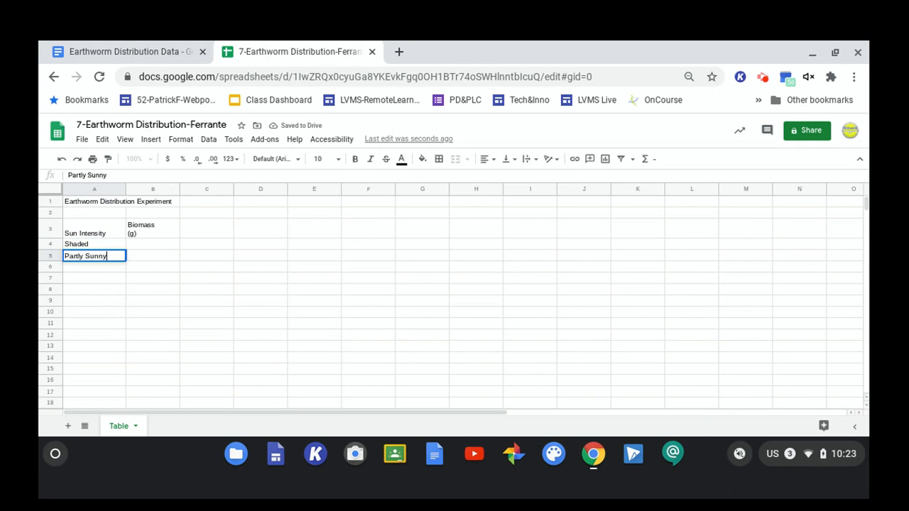
click(60, 267)
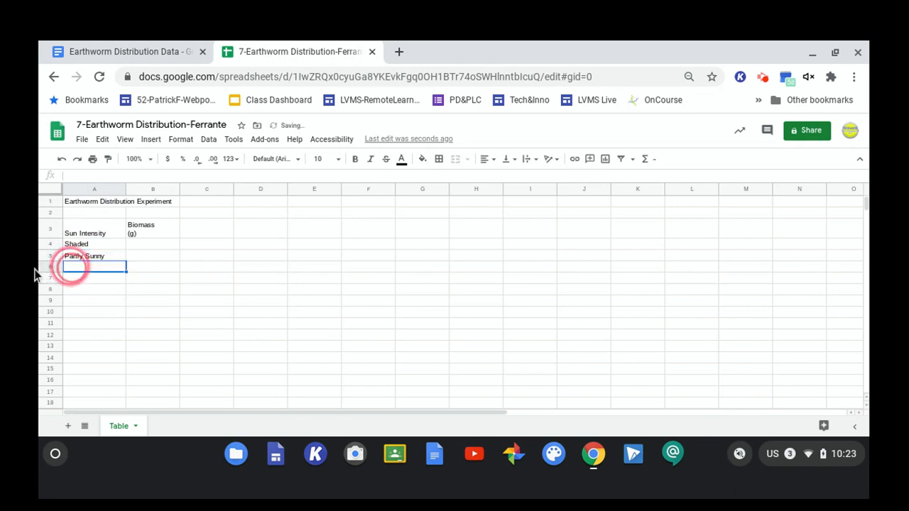
text(Sunny)
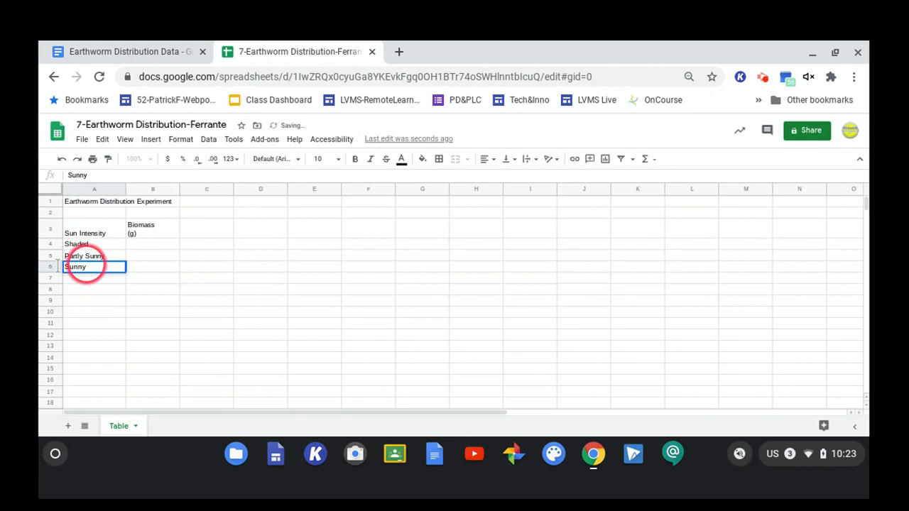
Enter the biomass values 6.1, 4.2 and 2.5 in cells B4 to B6
click(130, 246)
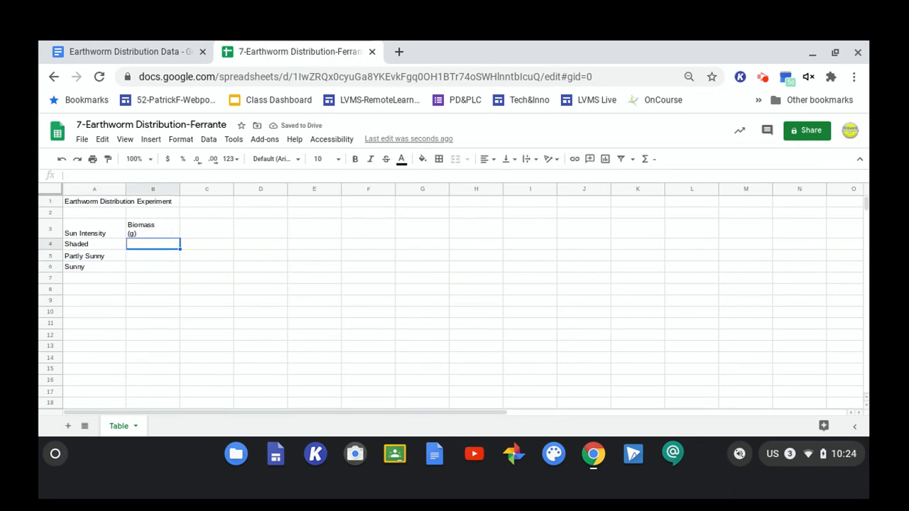
text(6.1)
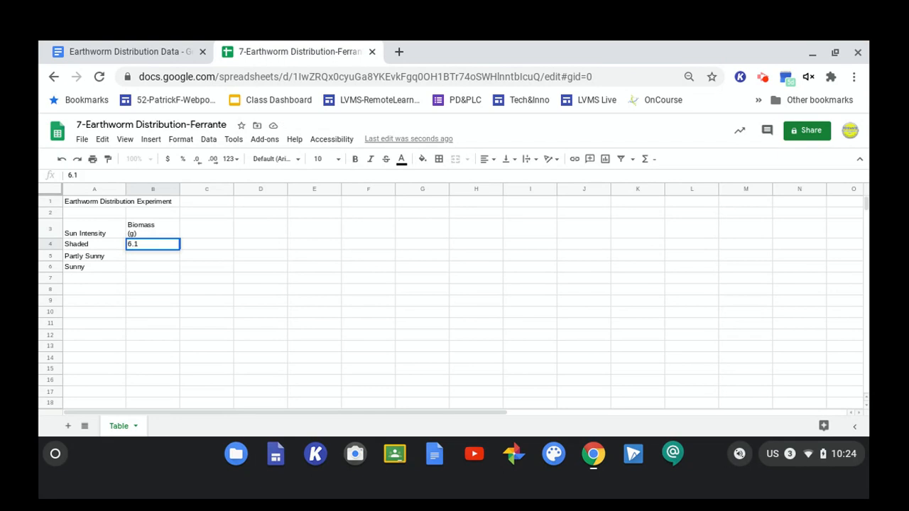
key(Return)
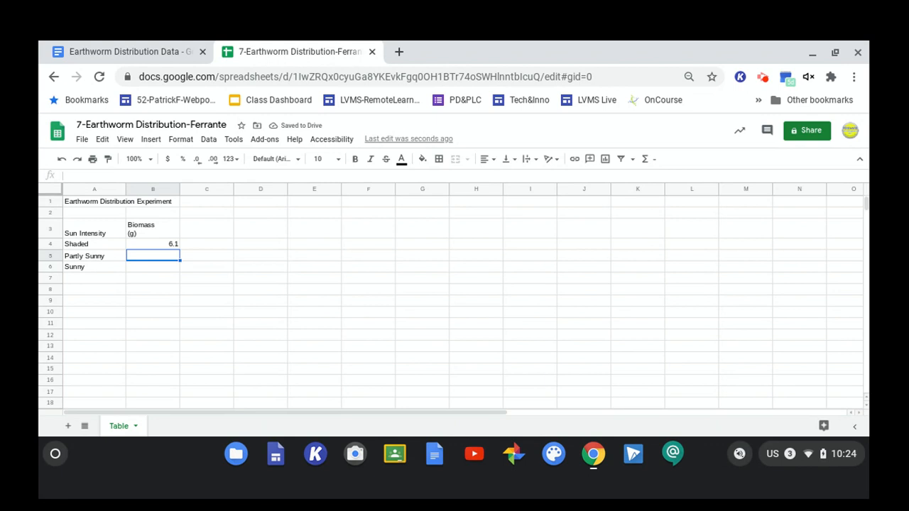
text(4.2)
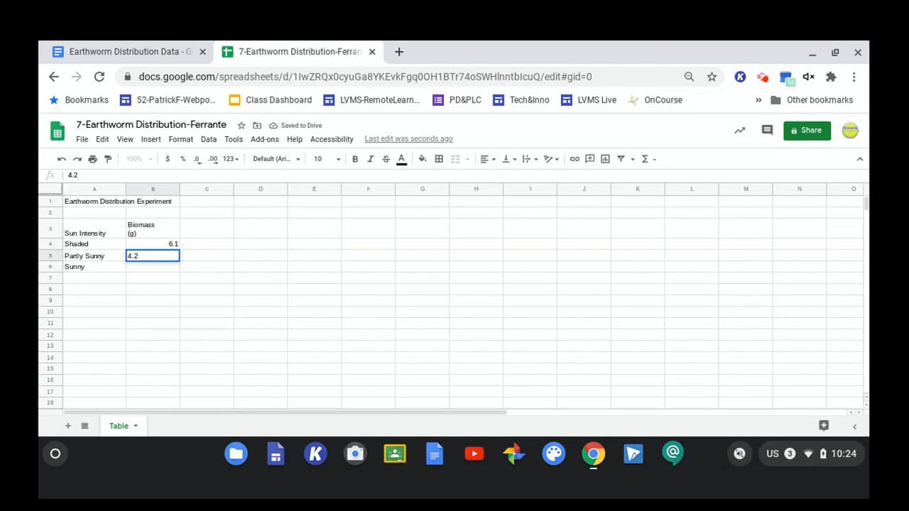
key(Return)
text(2.5)
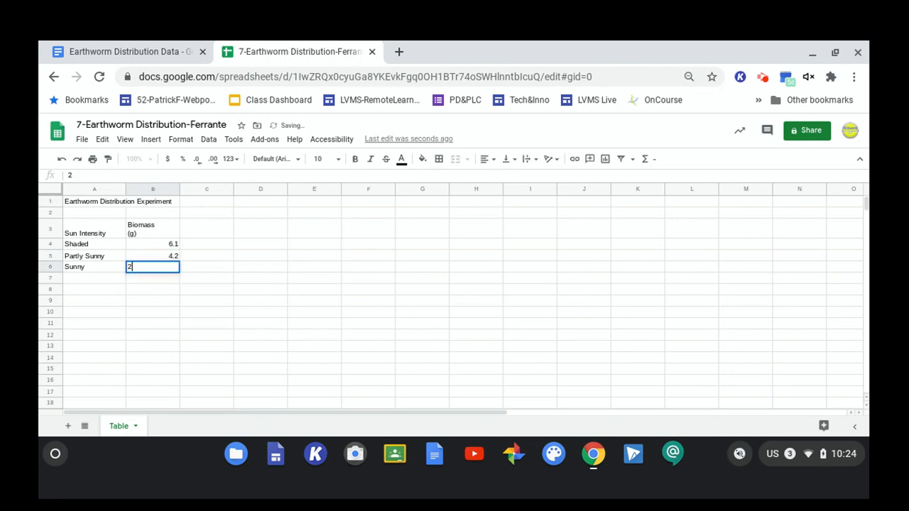
click(132, 228)
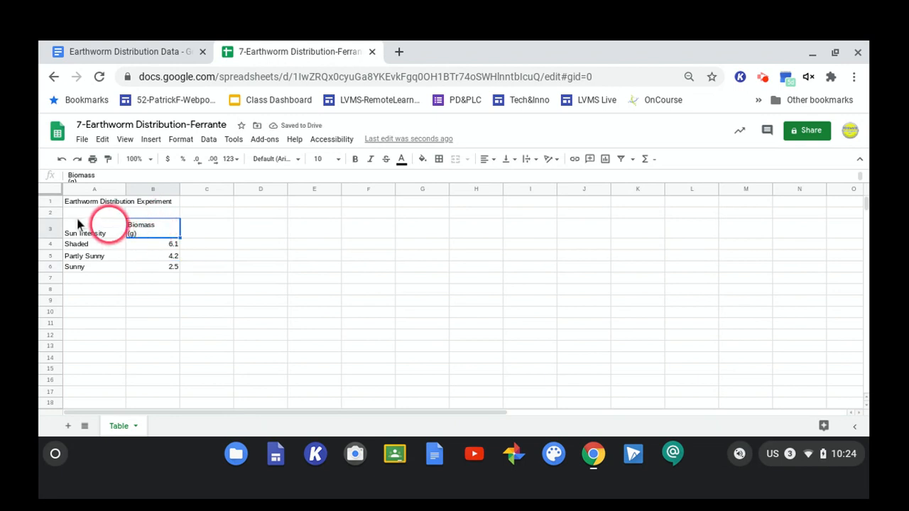
click(127, 280)
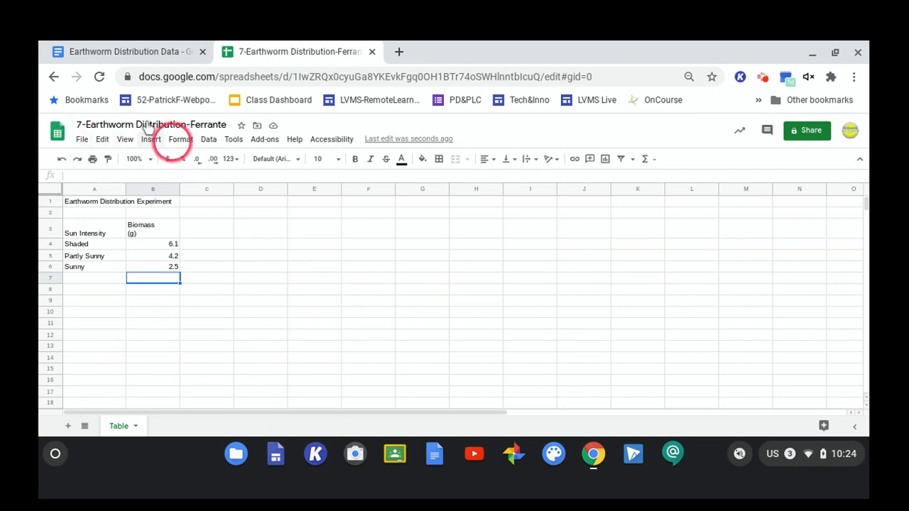
click(180, 139)
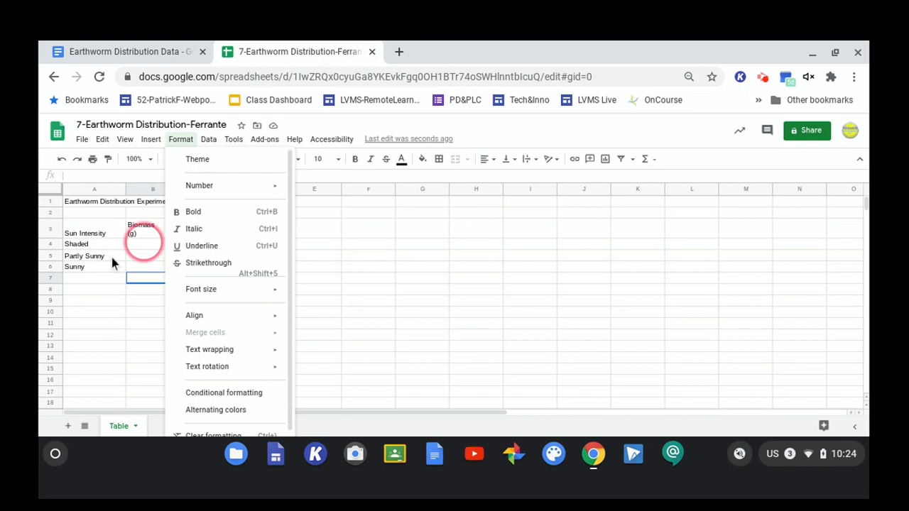
click(358, 228)
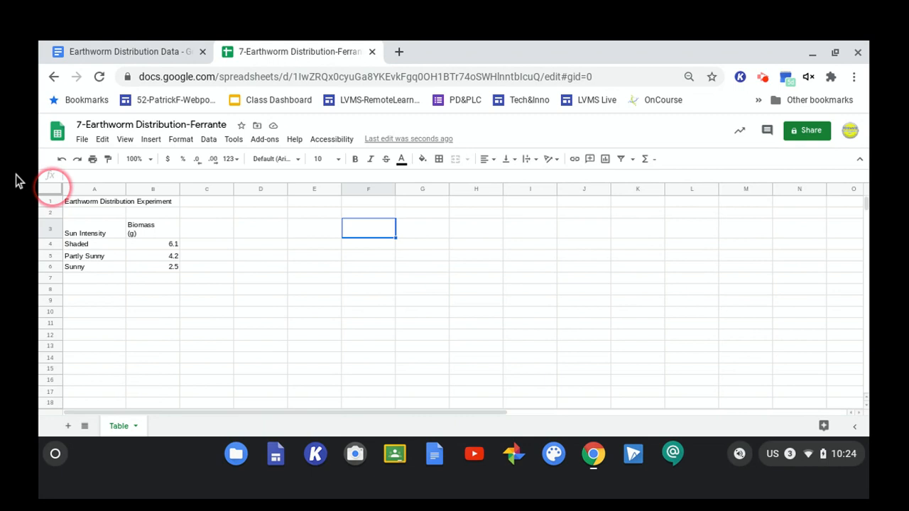
Set the font size of the entire Table sheet to 14
click(51, 188)
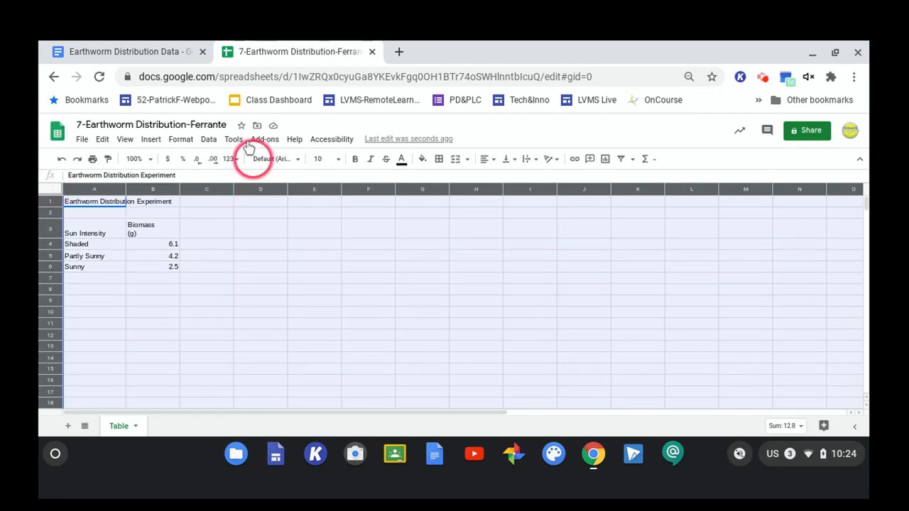
click(328, 149)
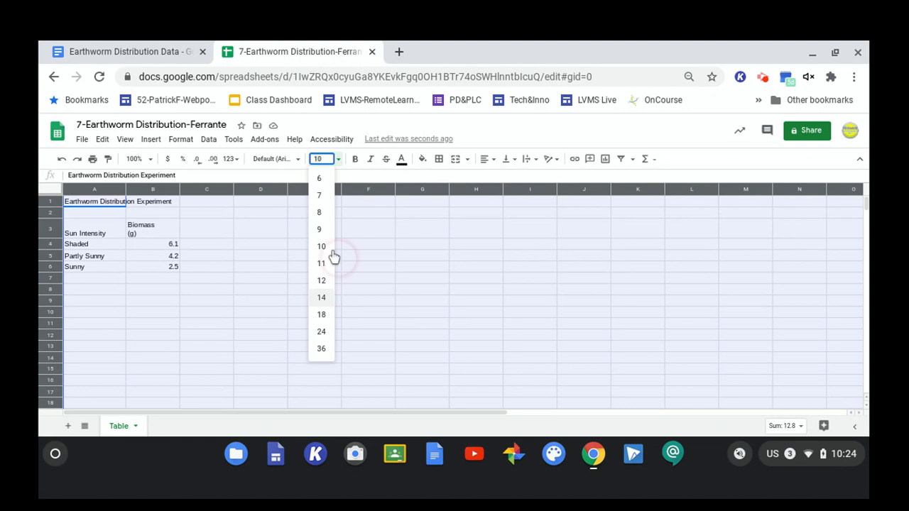
click(349, 237)
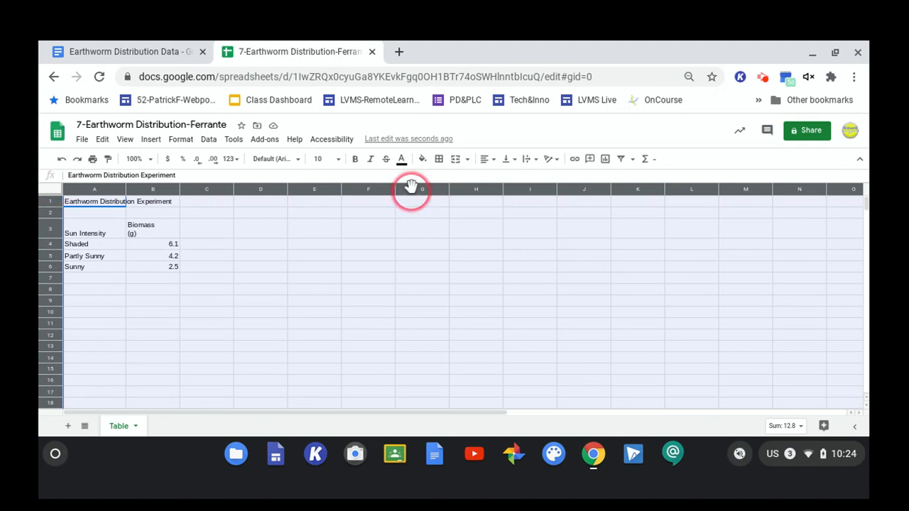
click(328, 154)
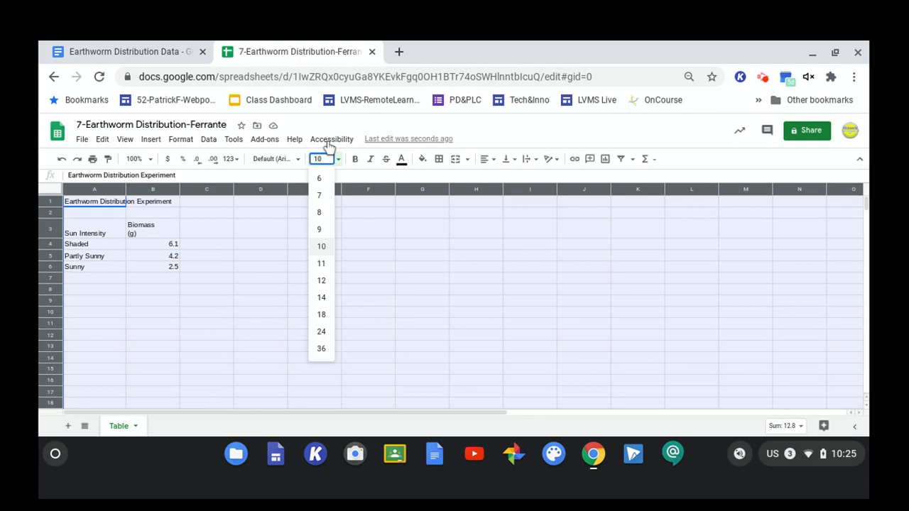
click(316, 299)
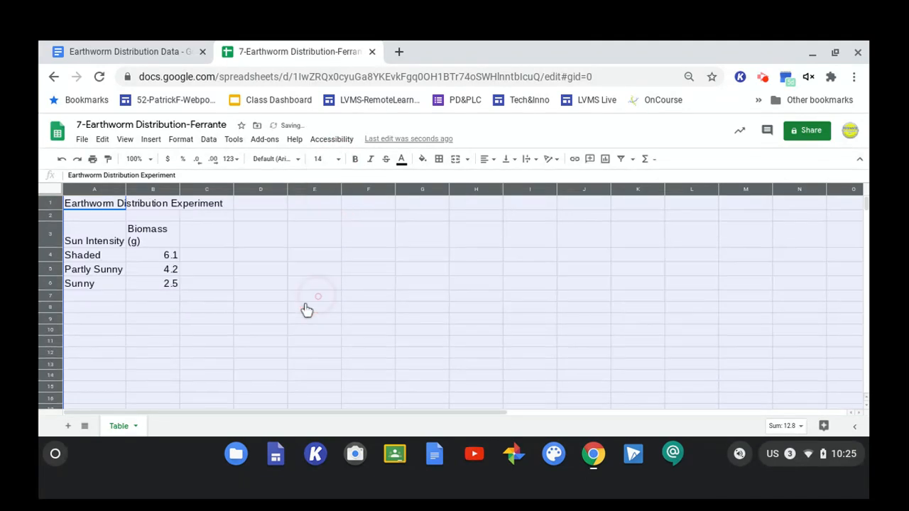
Change the font of the entire sheet from the theme default to Arial
click(288, 158)
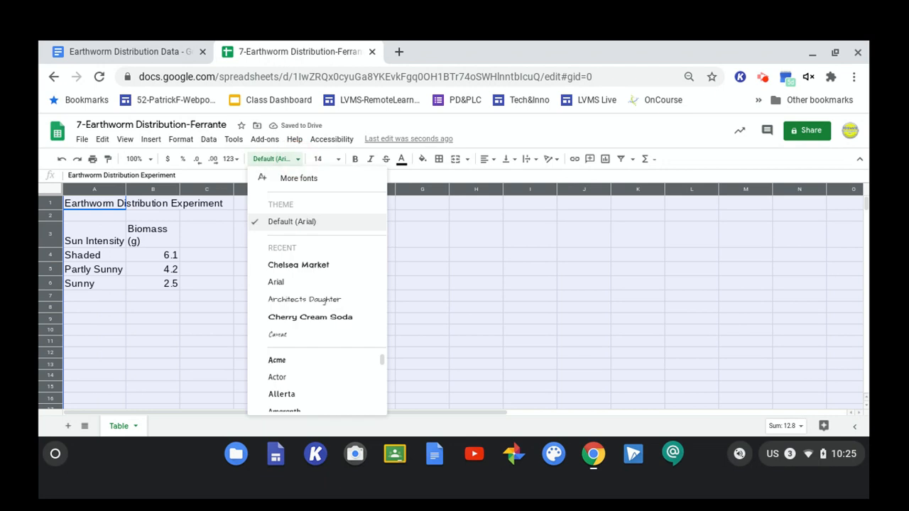
click(280, 225)
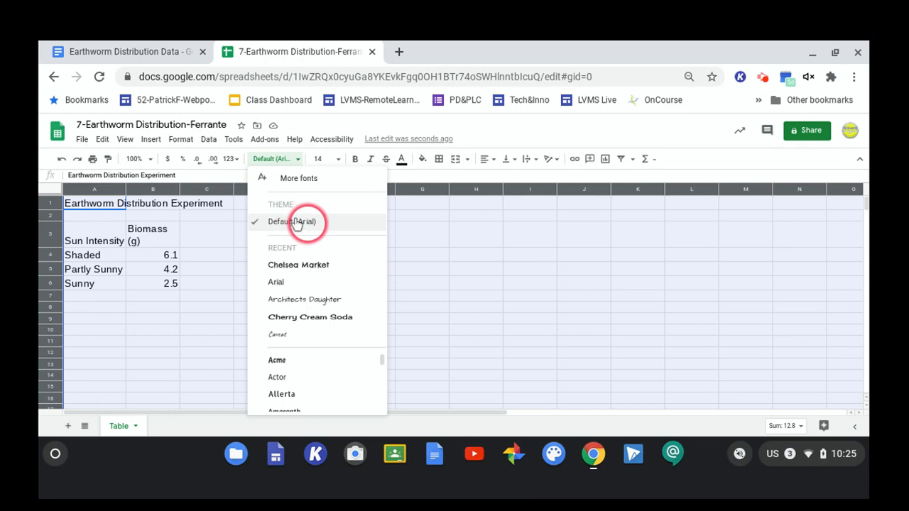
click(276, 283)
click(190, 328)
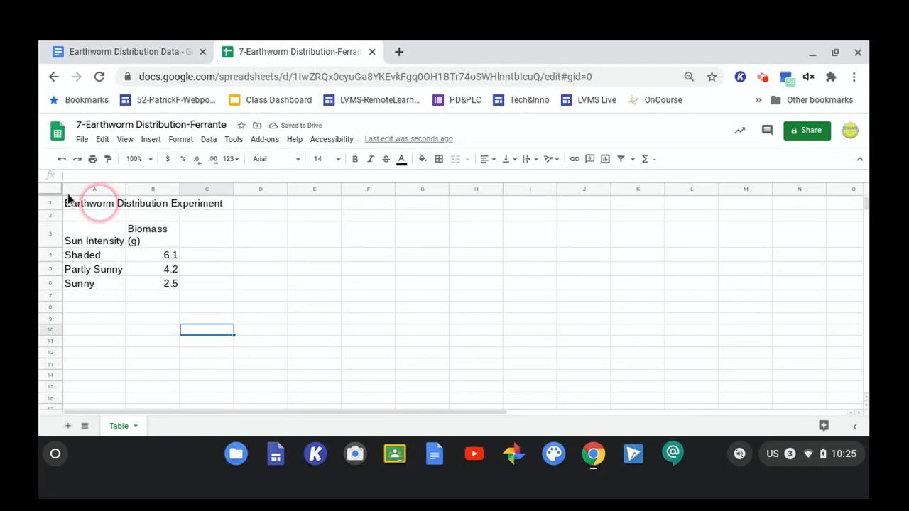
Set the font of the title in cell A1 to Chelsea Market
click(69, 200)
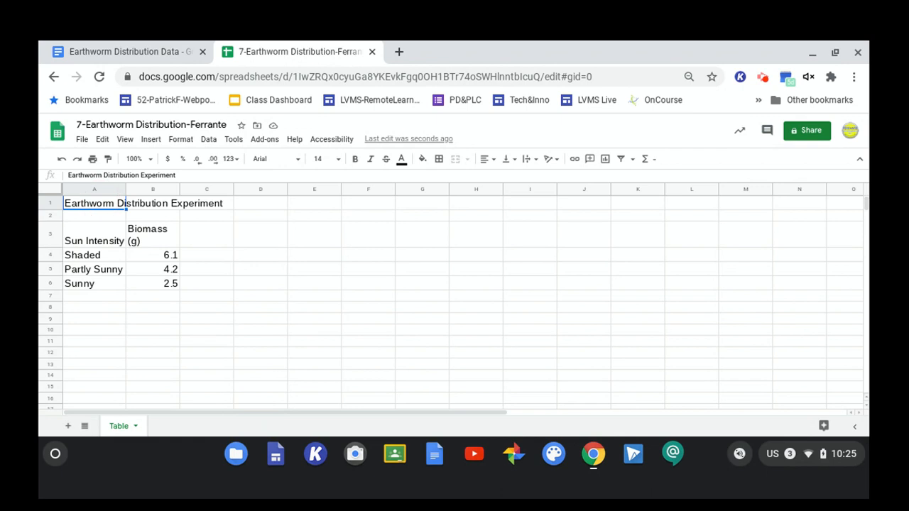
click(287, 155)
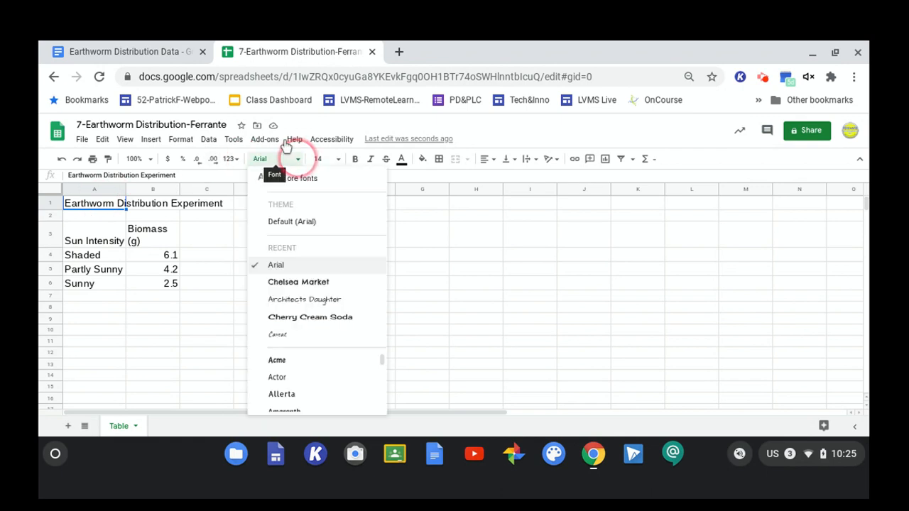
click(271, 284)
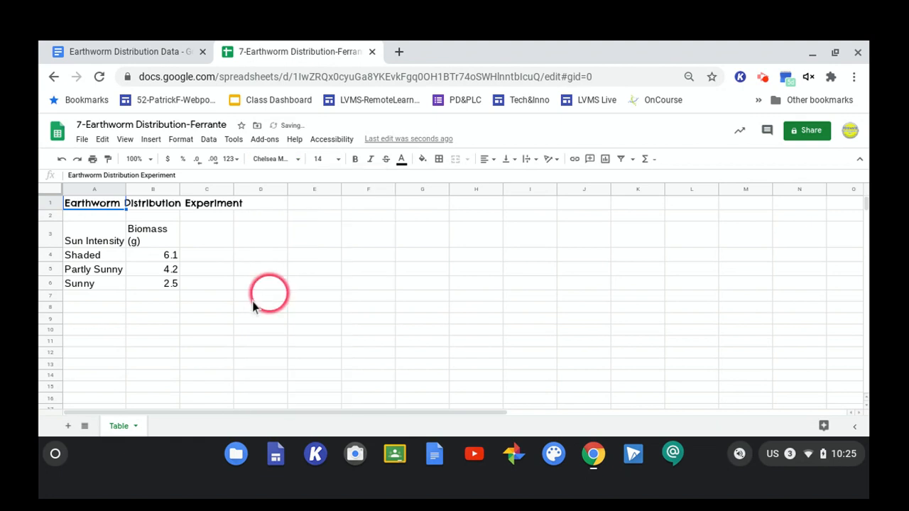
click(253, 300)
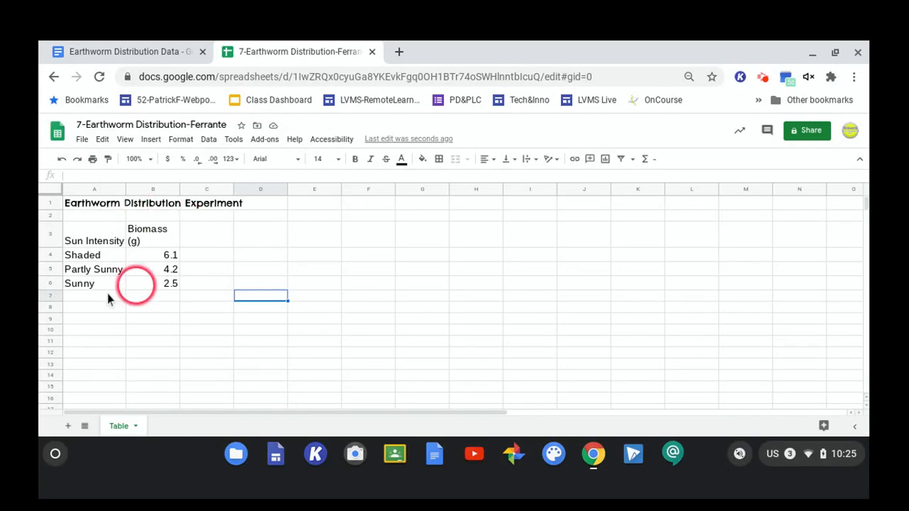
Try font size 18 on the title in cell A1, and settle on size 16
click(66, 203)
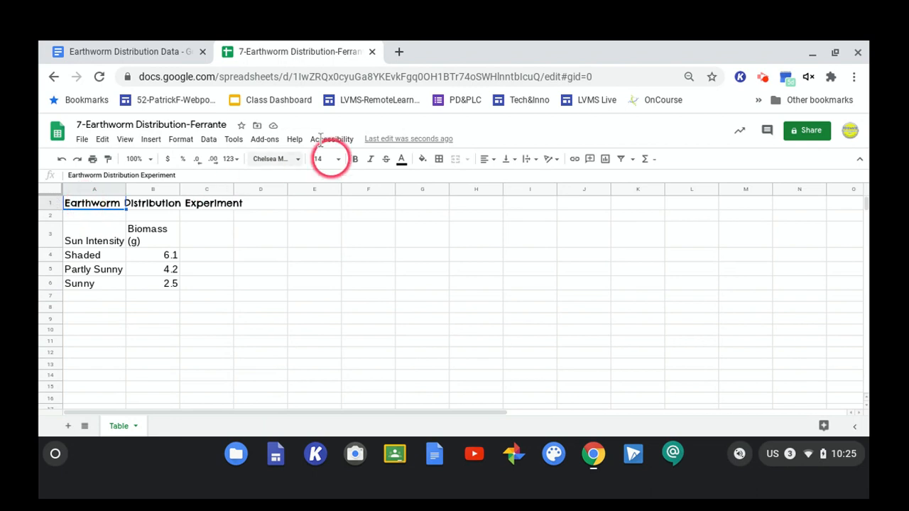
click(328, 157)
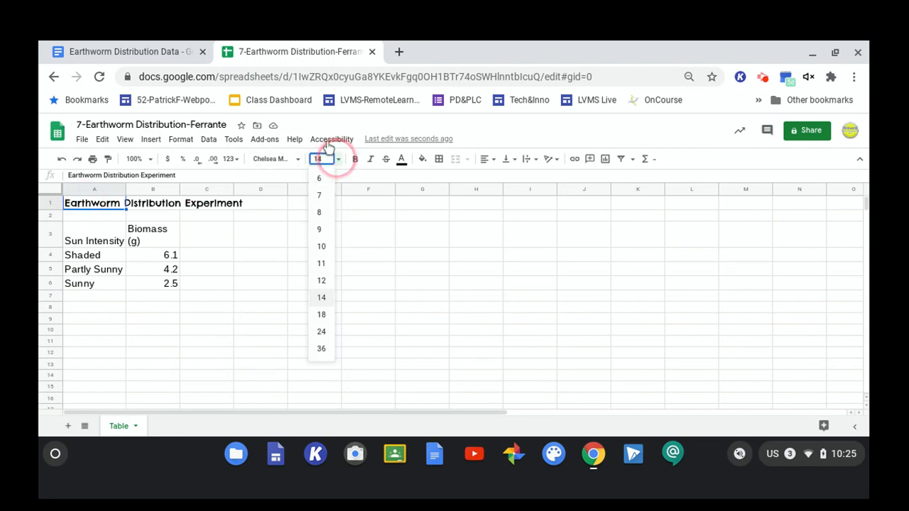
click(311, 320)
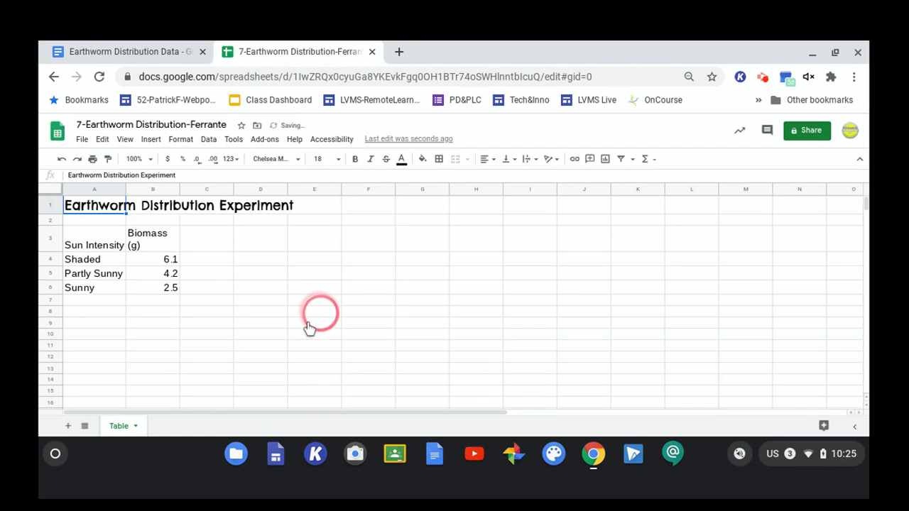
click(324, 158)
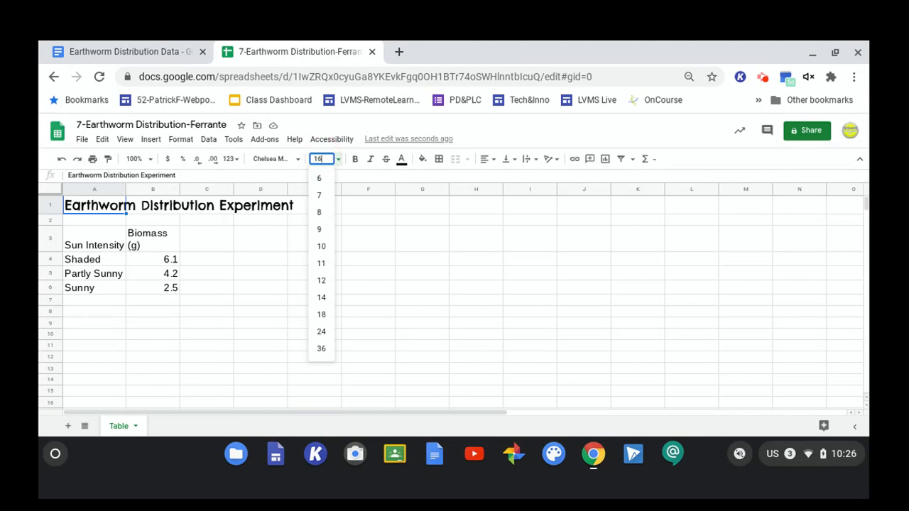
key(Return)
click(245, 295)
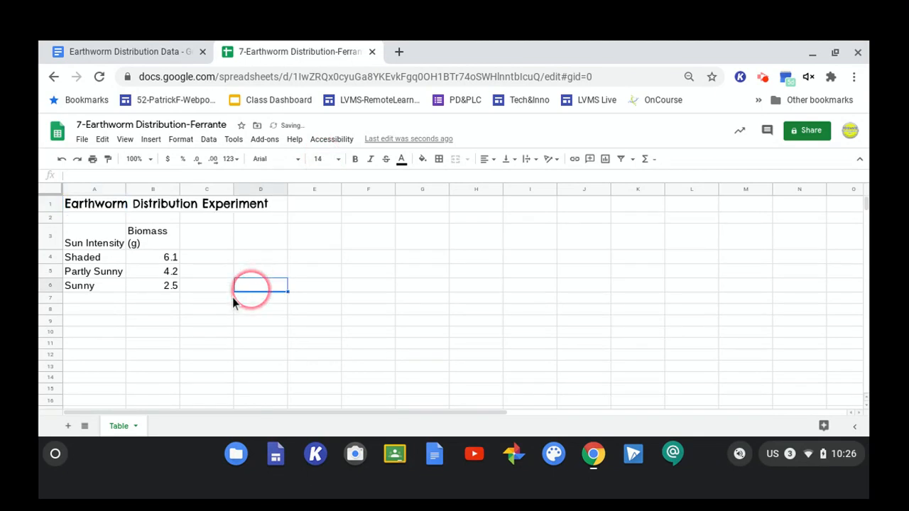
click(213, 332)
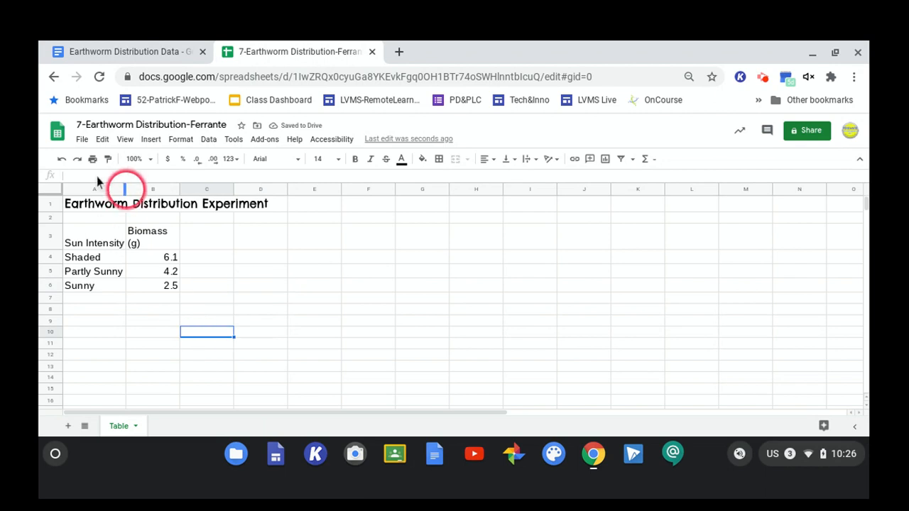
click(77, 201)
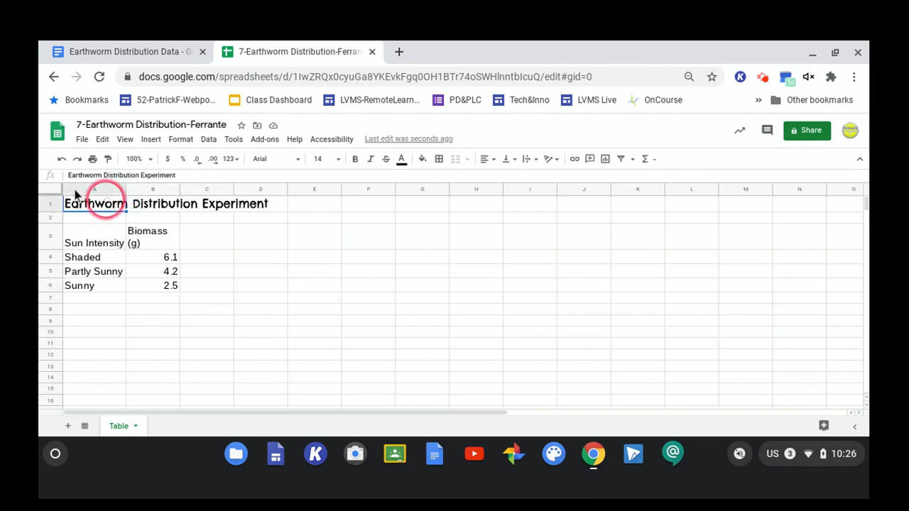
click(199, 376)
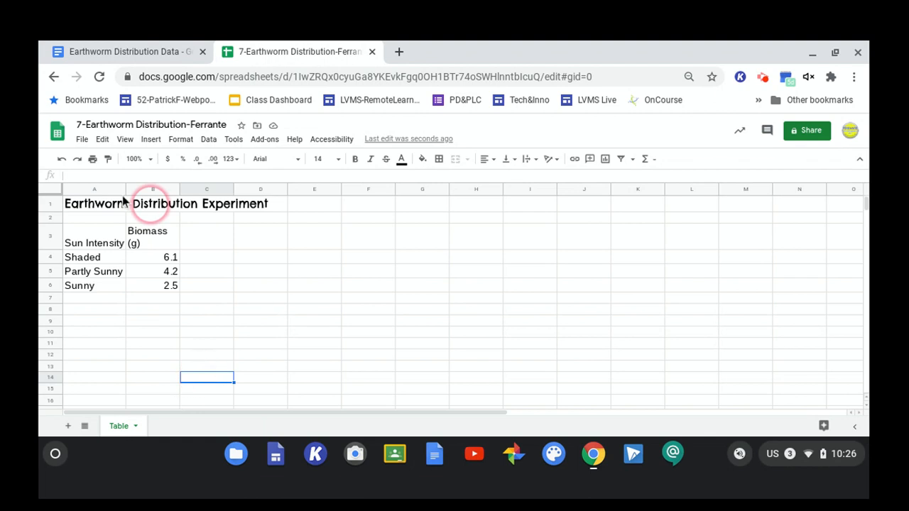
click(66, 207)
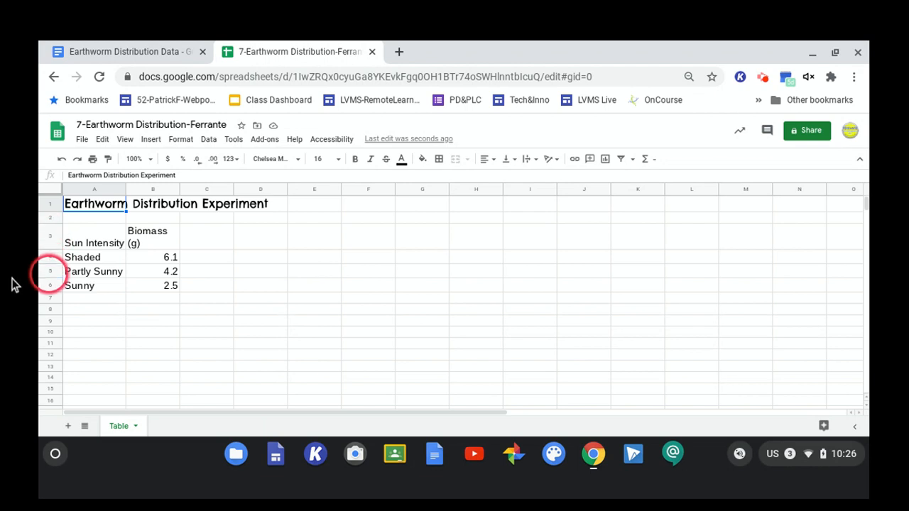
Make rows 3 to 6 equally tall, with each about as high as the two-line header row
click(50, 235)
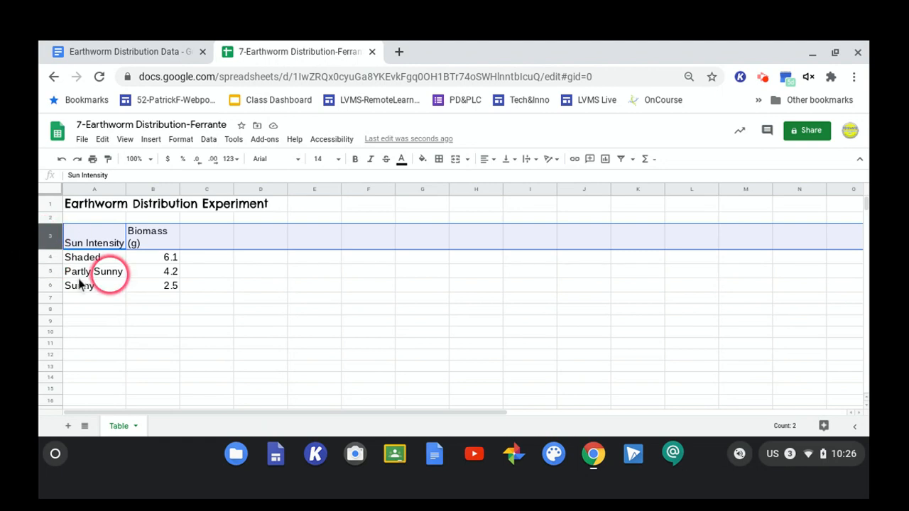
click(110, 271)
click(50, 237)
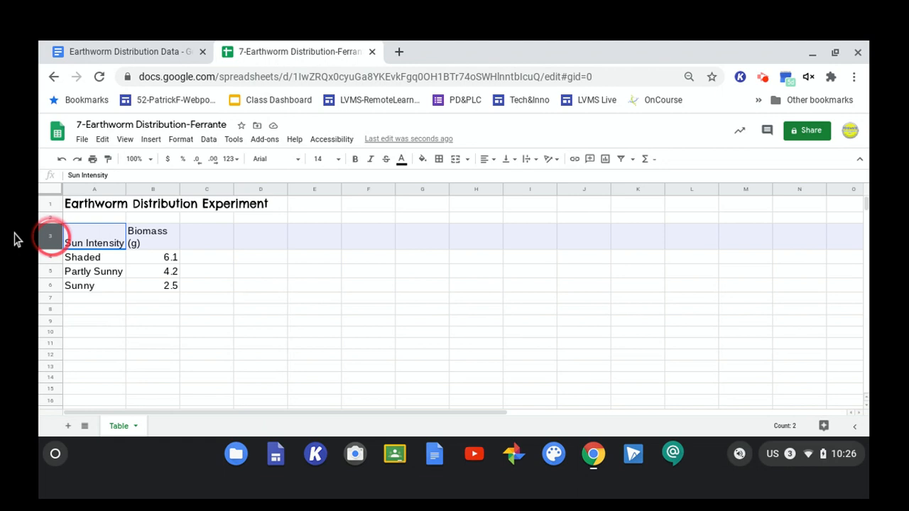
drag(50, 236, 45, 287)
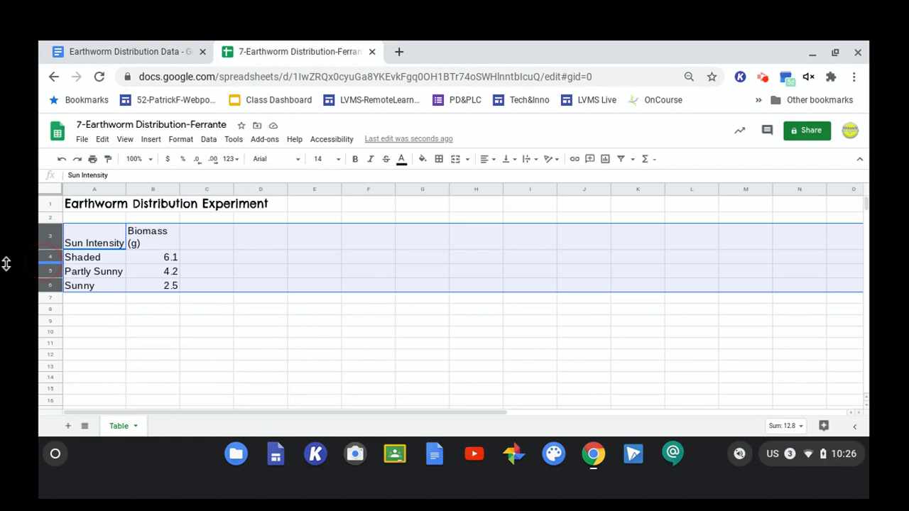
drag(46, 263, 9, 278)
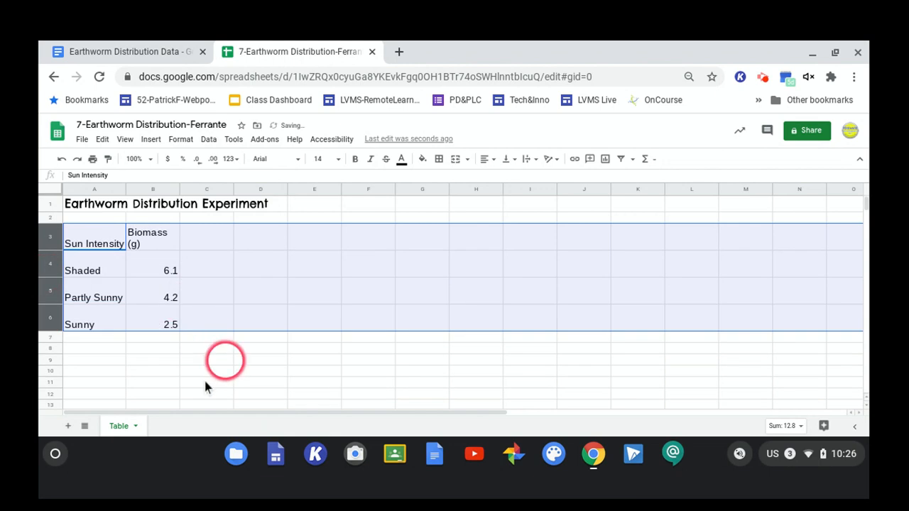
click(221, 359)
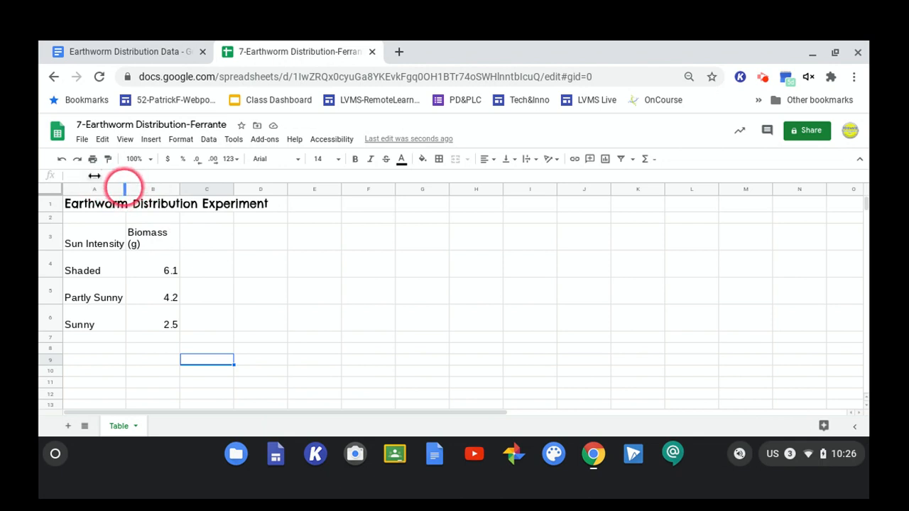
Widen columns A and B until the title in row 1 fits across the two columns
drag(125, 186, 142, 186)
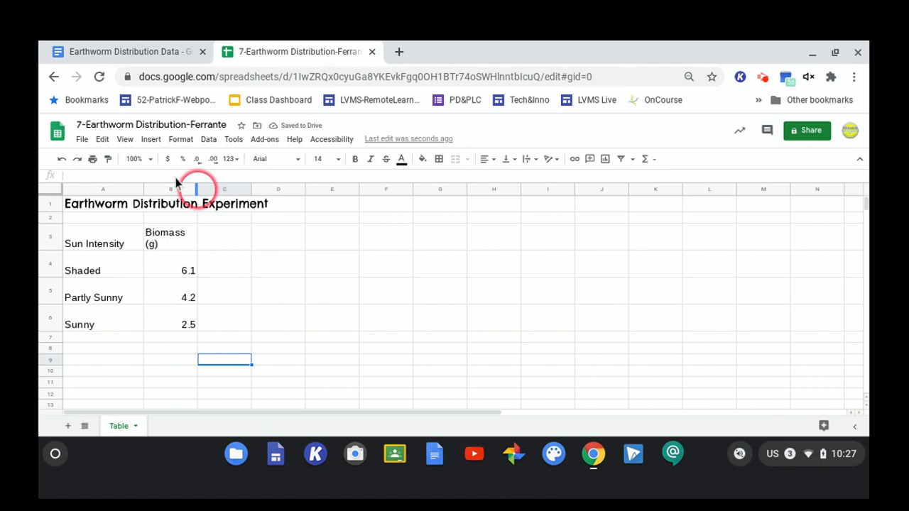
drag(196, 186, 253, 186)
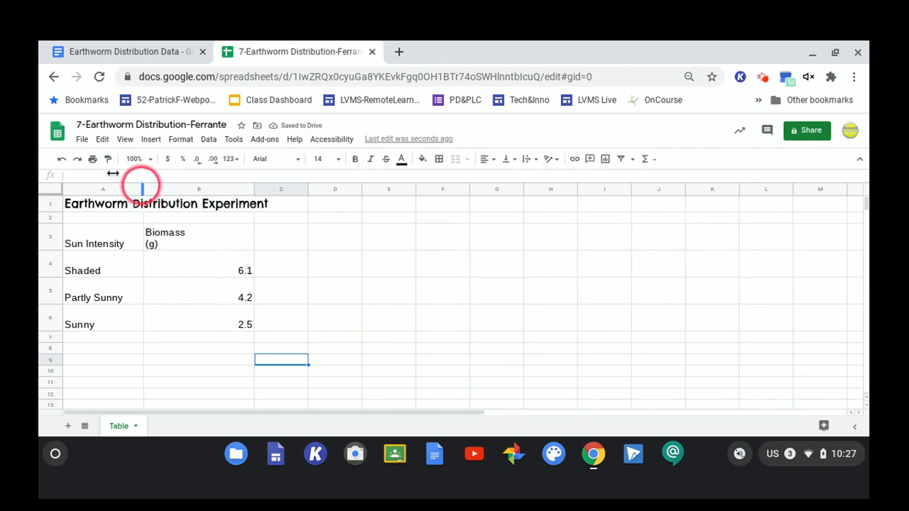
drag(143, 187, 156, 186)
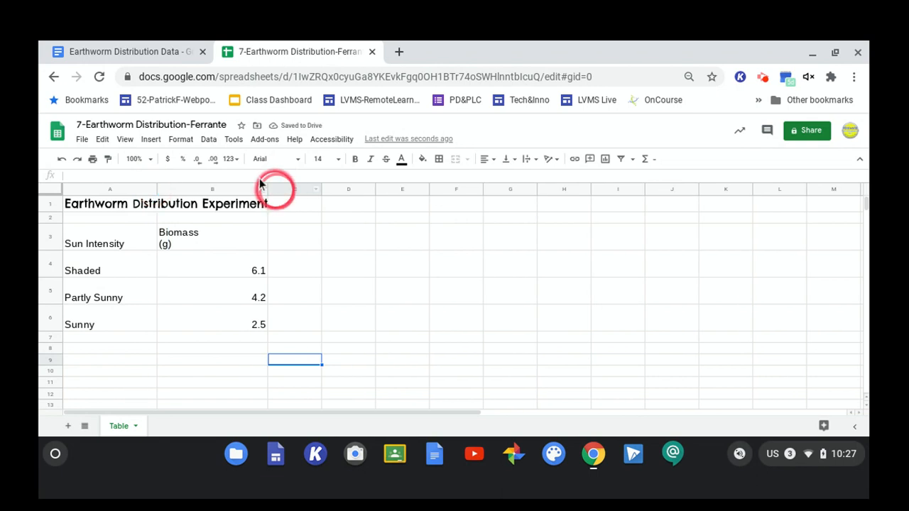
drag(268, 186, 279, 187)
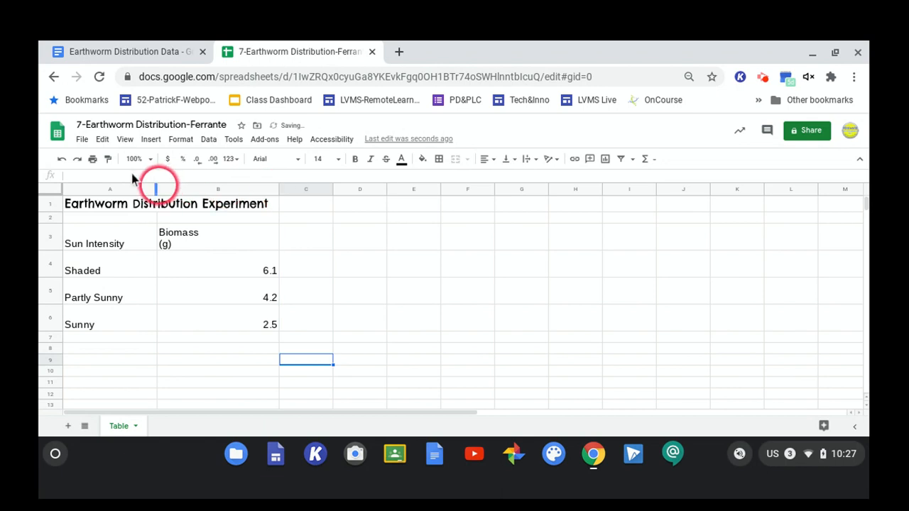
drag(155, 186, 166, 186)
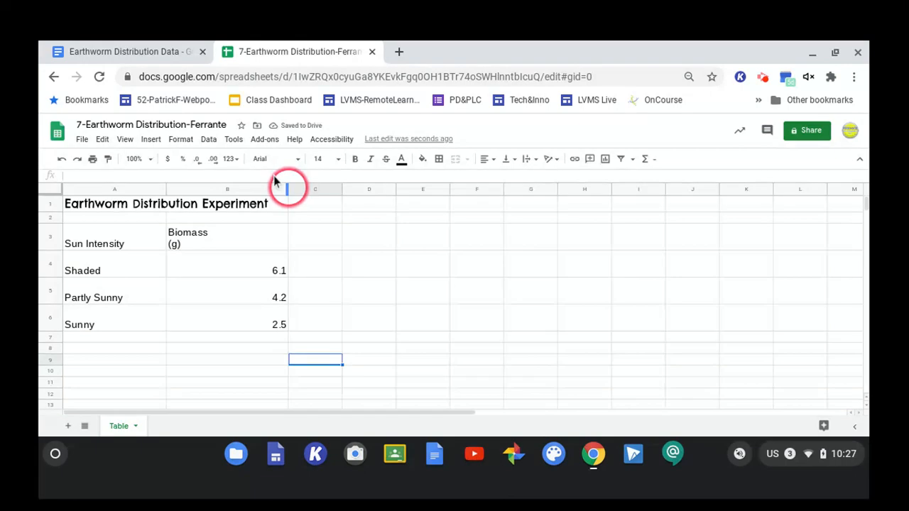
drag(287, 186, 283, 187)
click(321, 264)
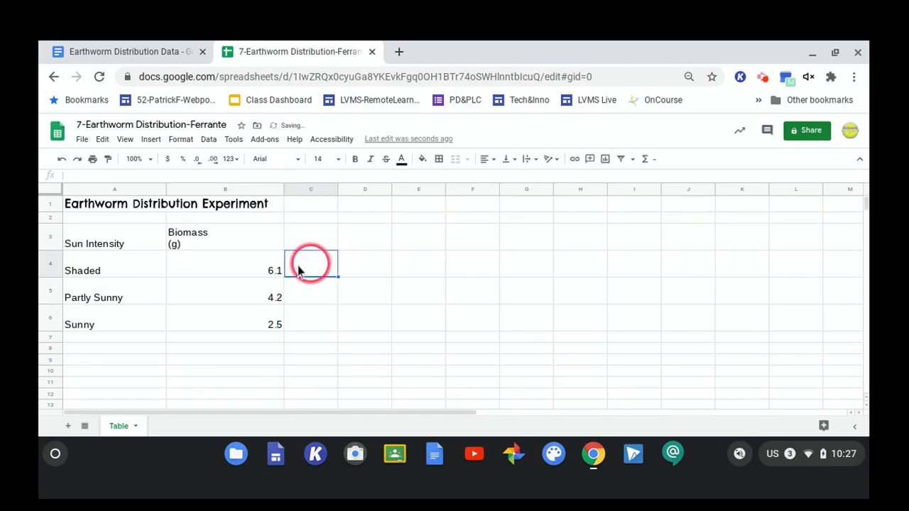
click(88, 243)
drag(88, 243, 206, 325)
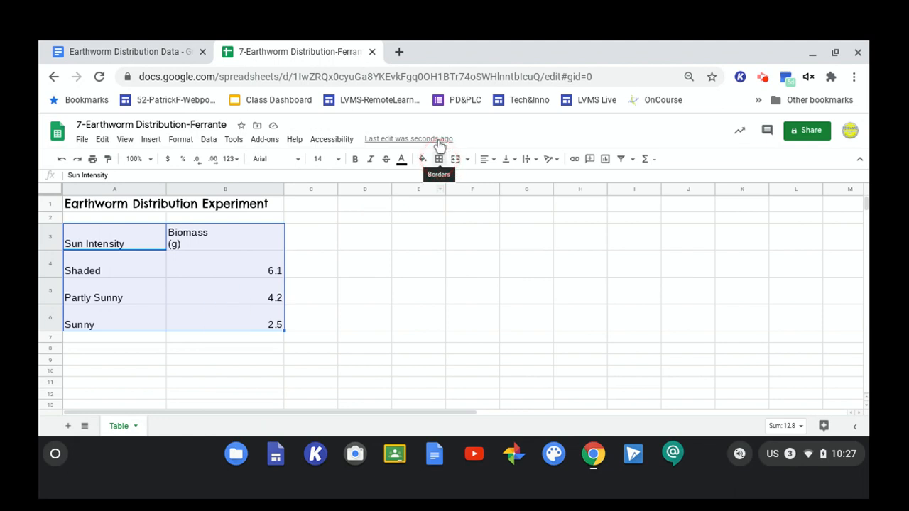
click(439, 161)
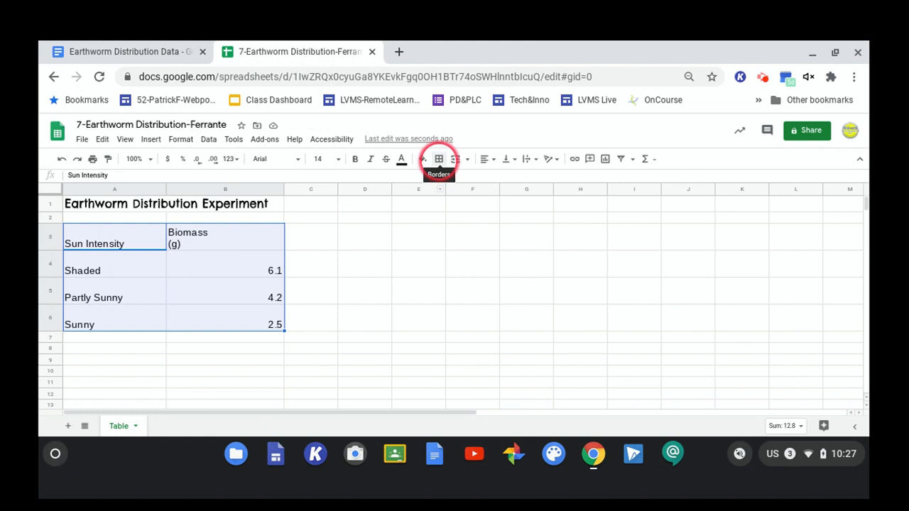
click(180, 140)
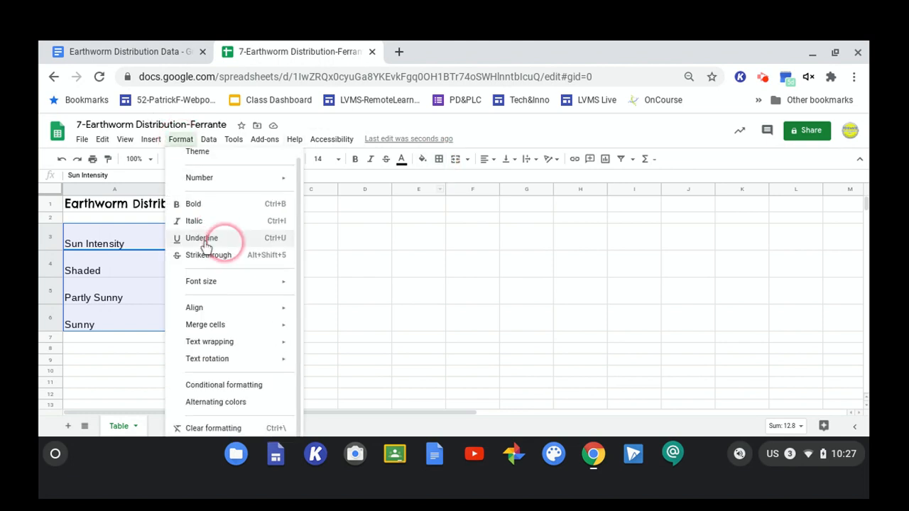
scroll(203, 177, up, 1)
mouse_move(258, 357)
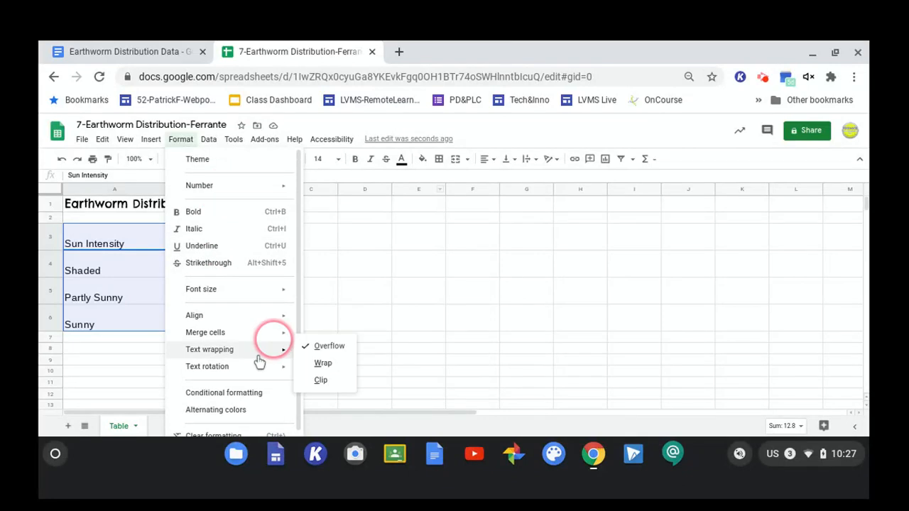
scroll(215, 222, down, 1)
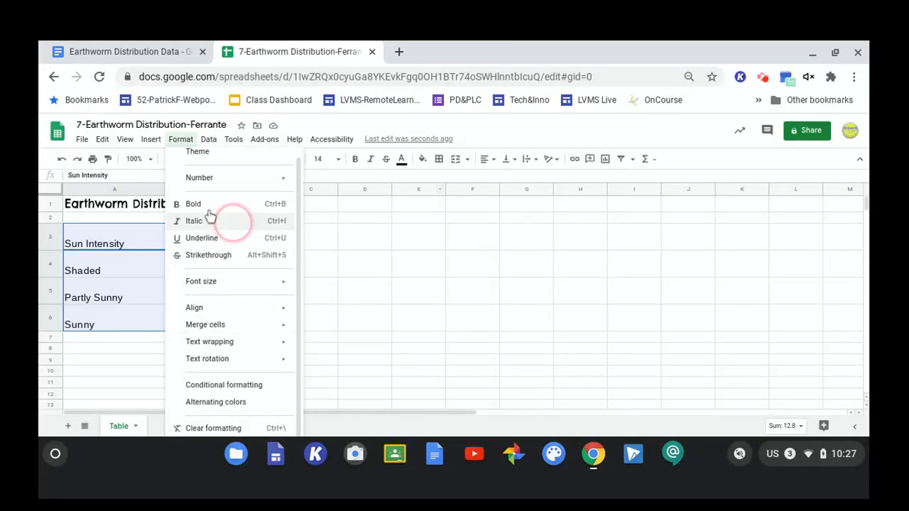
click(208, 139)
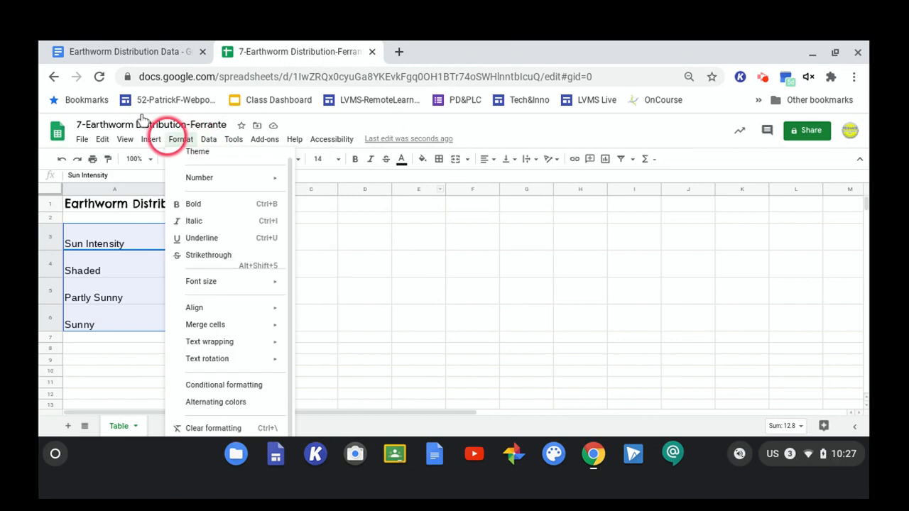
mouse_move(152, 140)
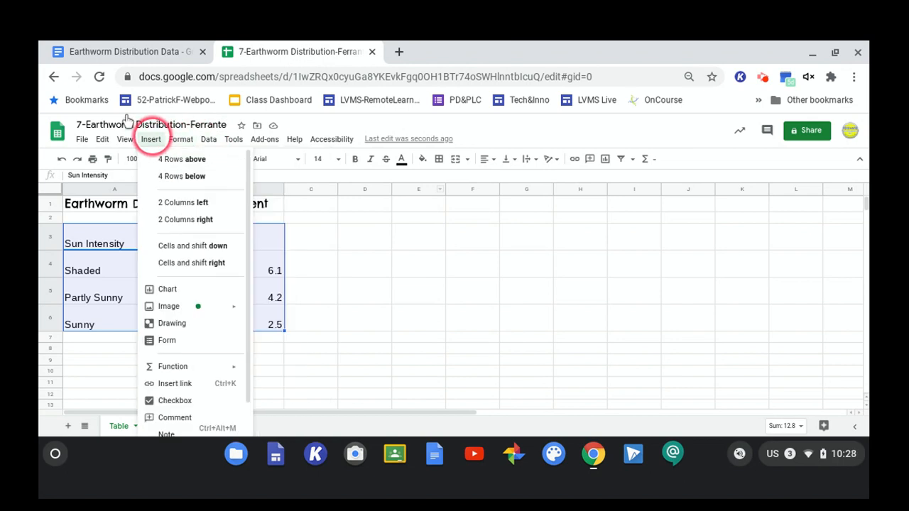
scroll(182, 297, down, 1)
scroll(183, 297, up, 1)
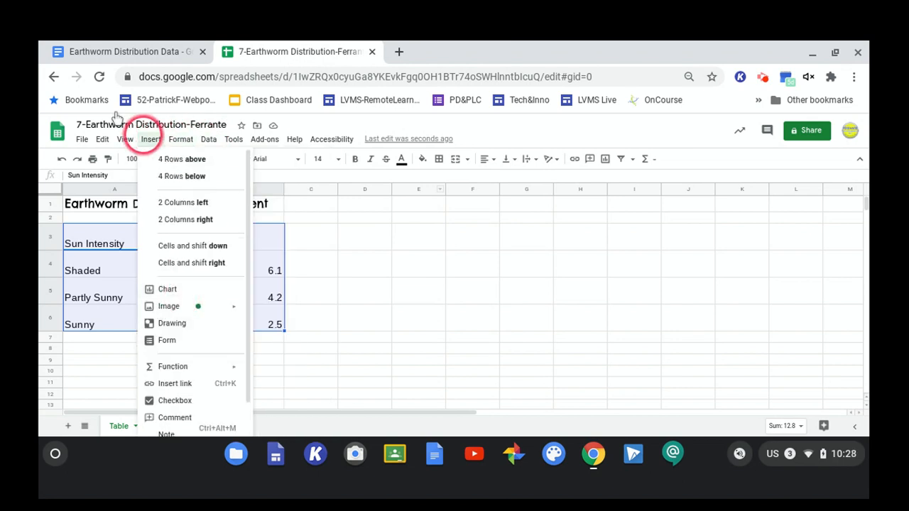
mouse_move(264, 139)
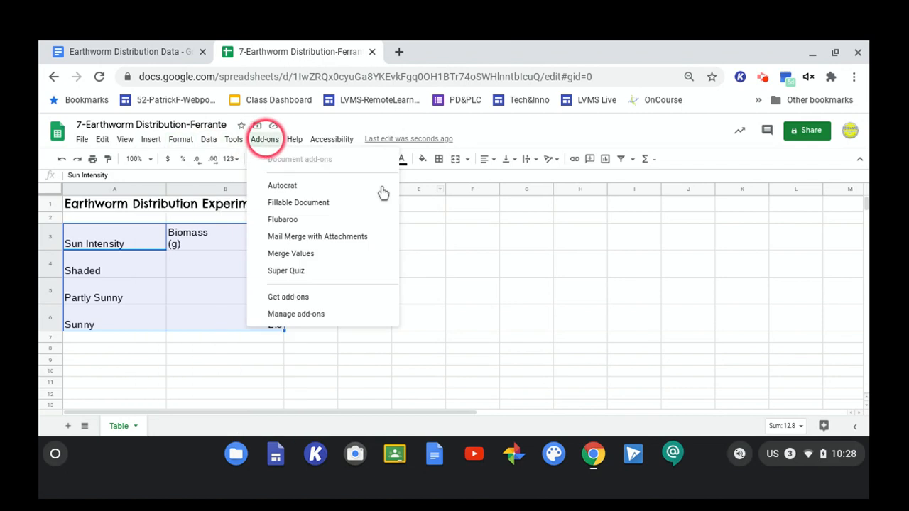
click(449, 225)
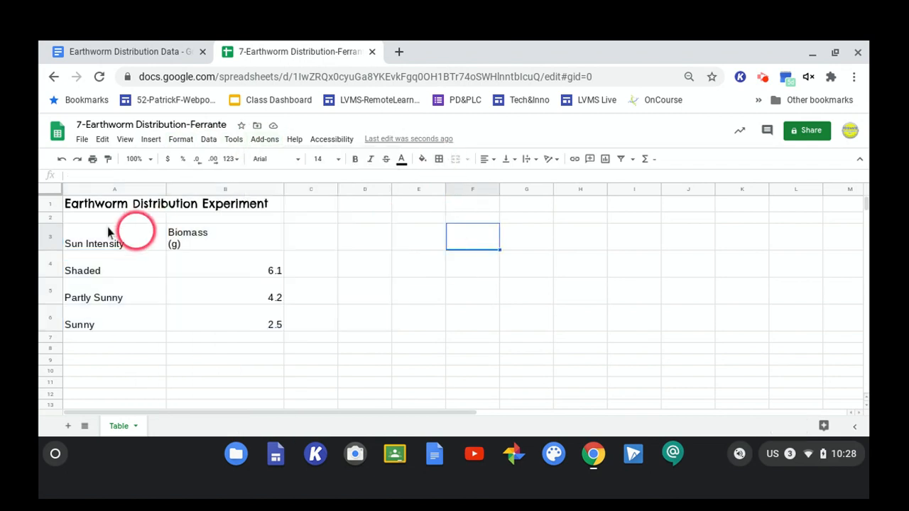
Apply borders to all outer and inner edges of the data table in cells A3 to B6
drag(108, 230, 225, 336)
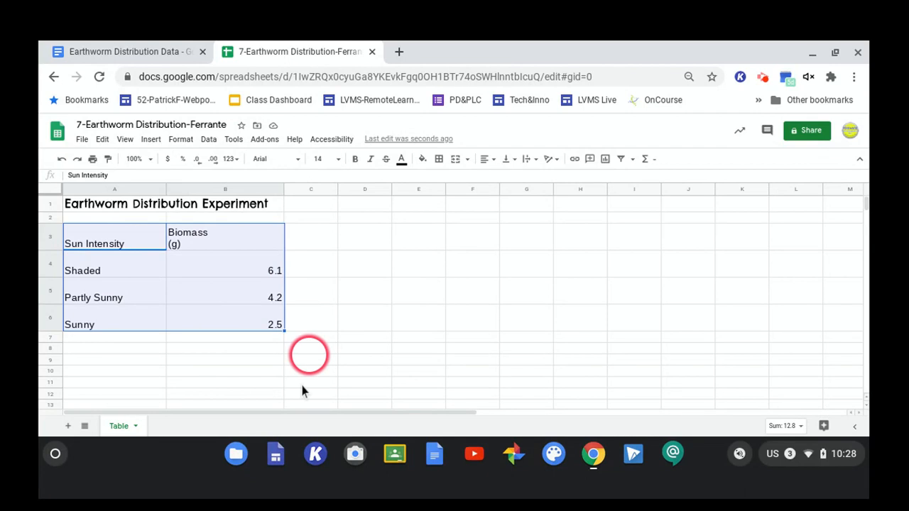
click(257, 384)
click(110, 244)
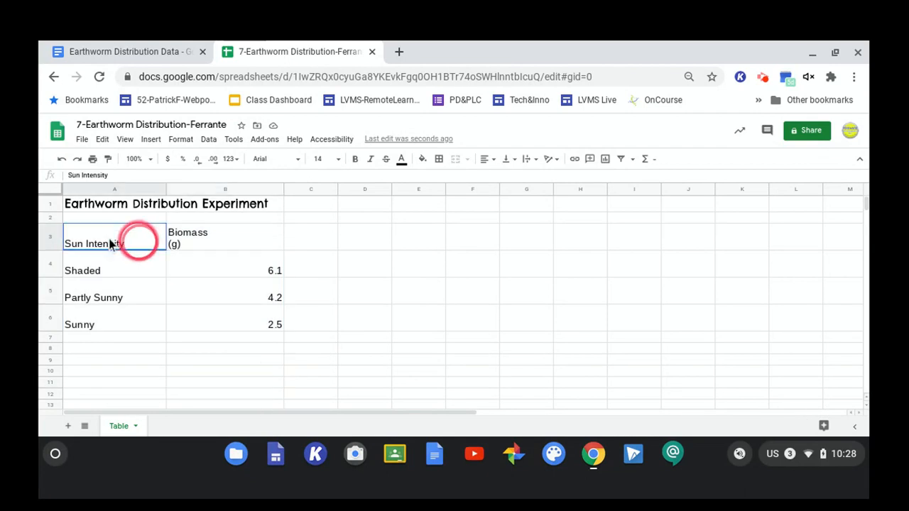
drag(110, 244, 190, 342)
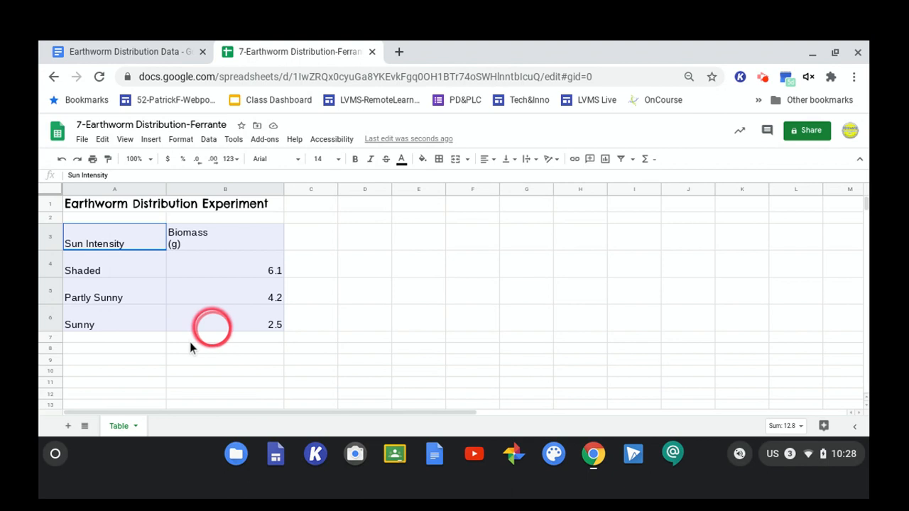
click(439, 152)
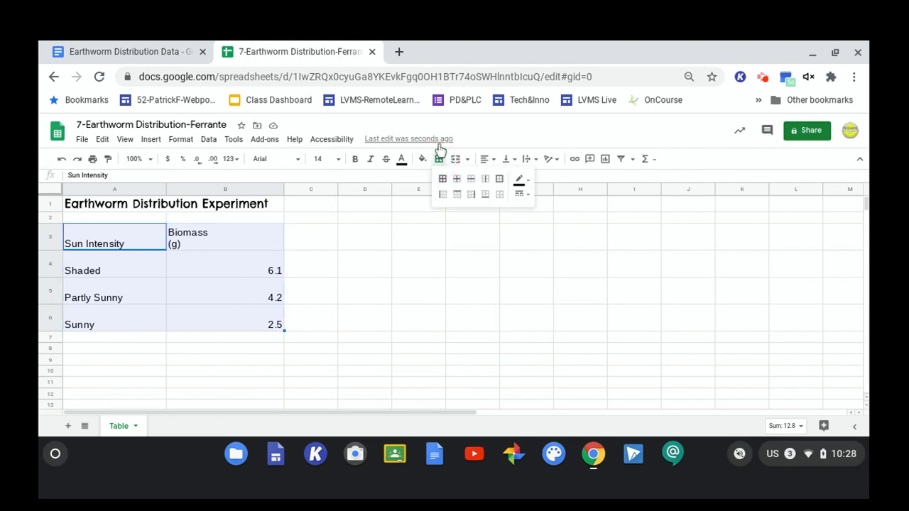
click(441, 176)
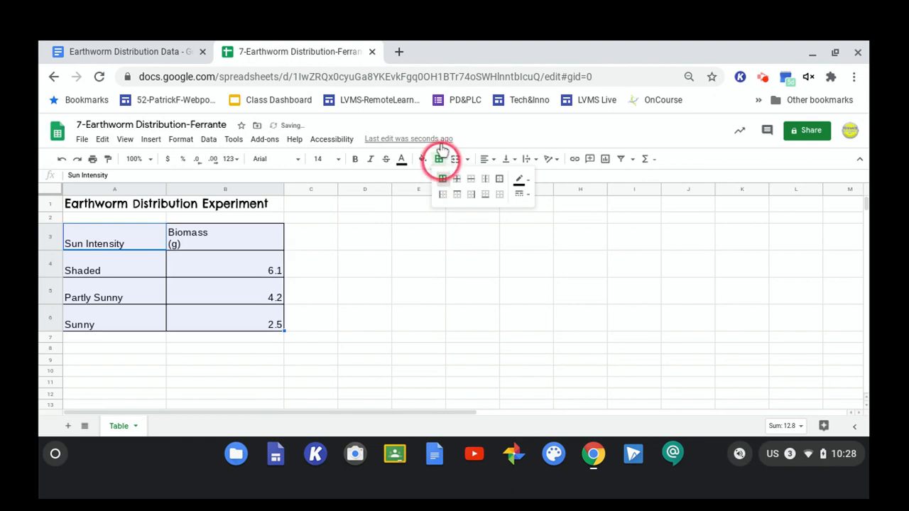
click(525, 179)
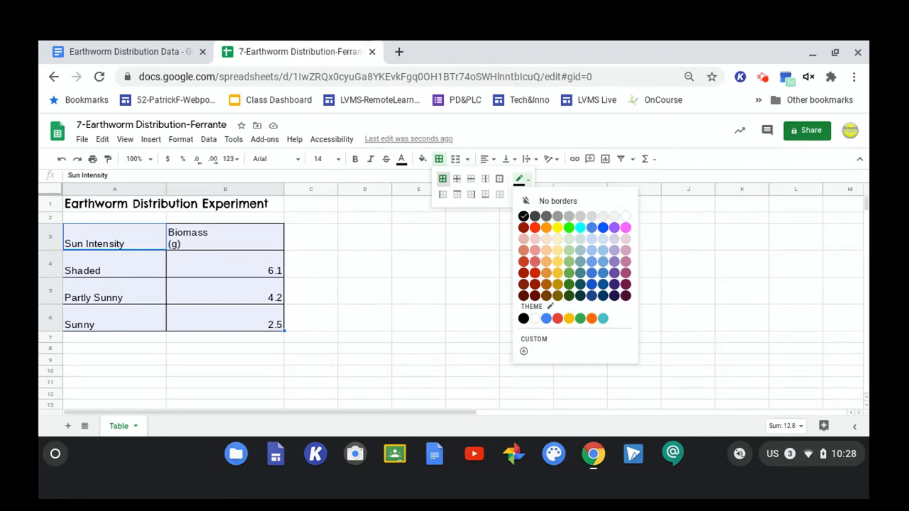
click(528, 179)
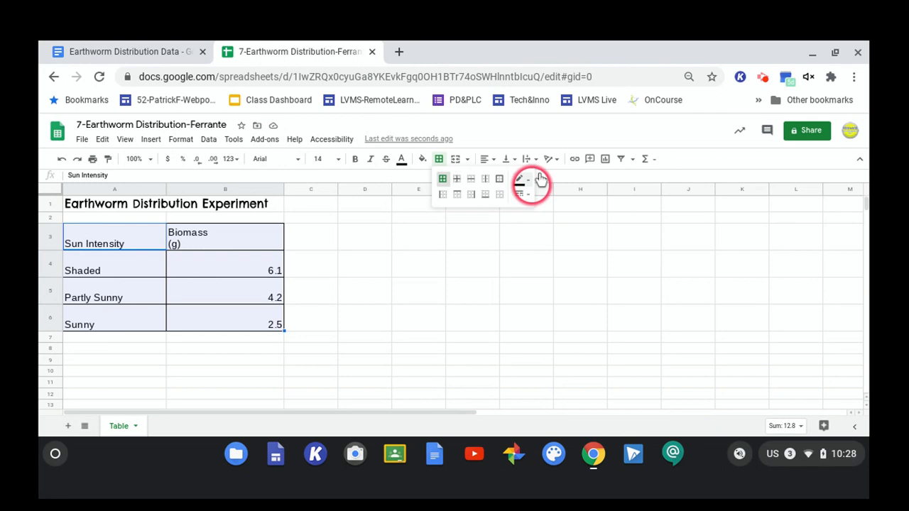
click(526, 193)
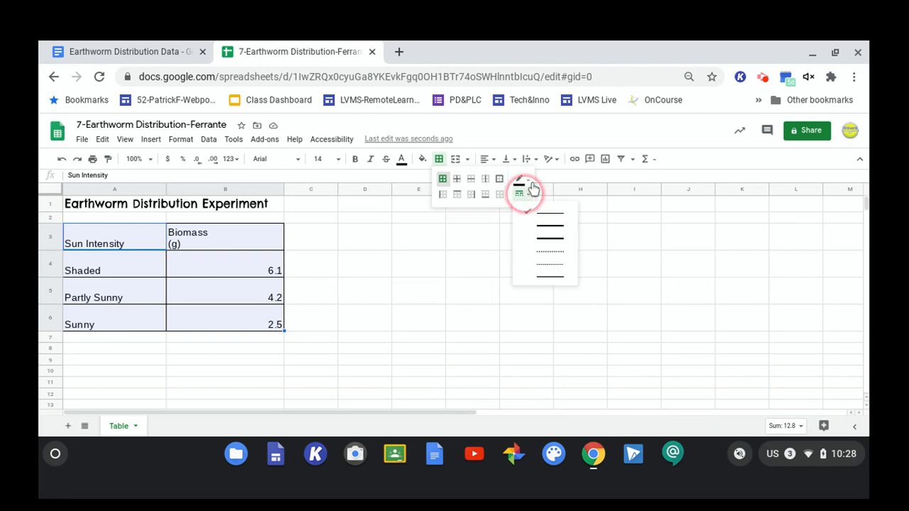
click(548, 224)
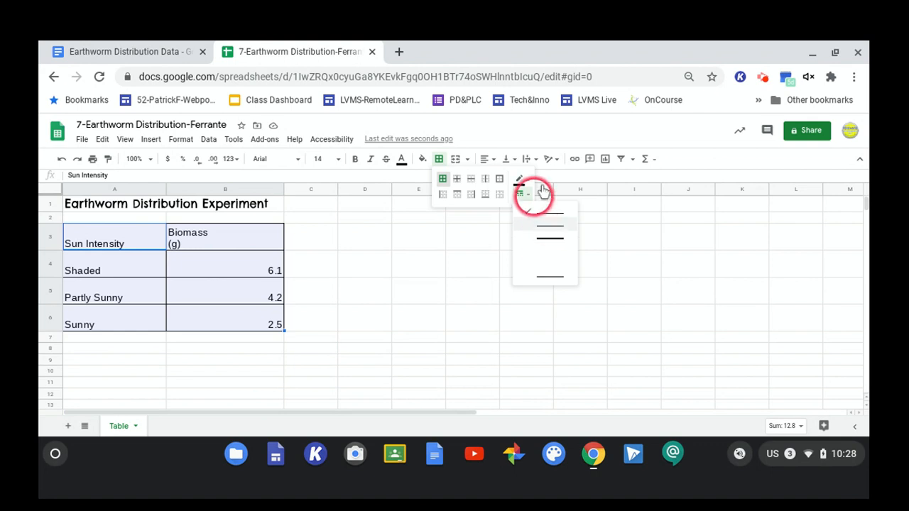
click(543, 206)
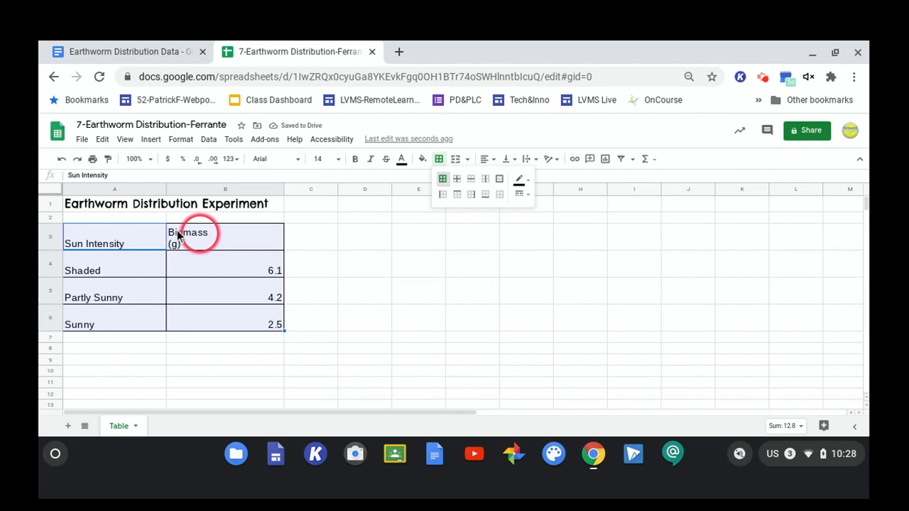
click(108, 269)
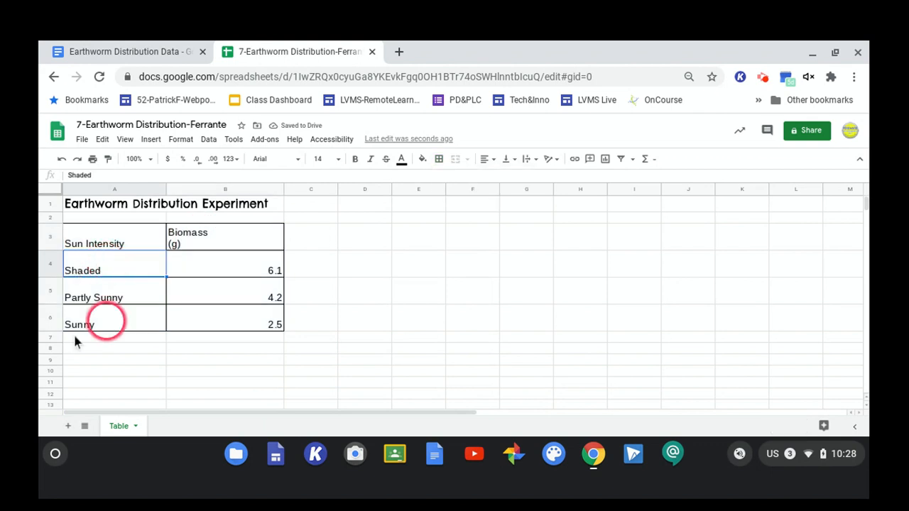
Fill the header cells A3 and B3 with a light blue background
click(84, 243)
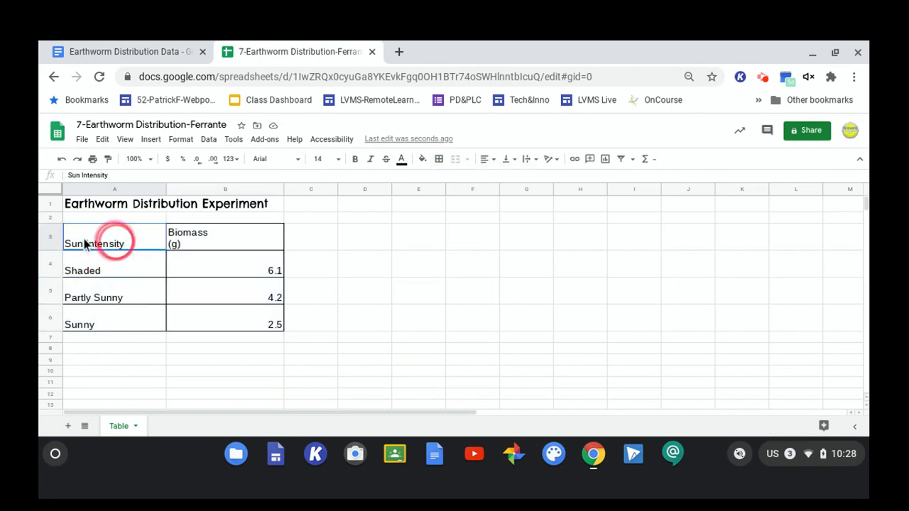
drag(84, 243, 160, 235)
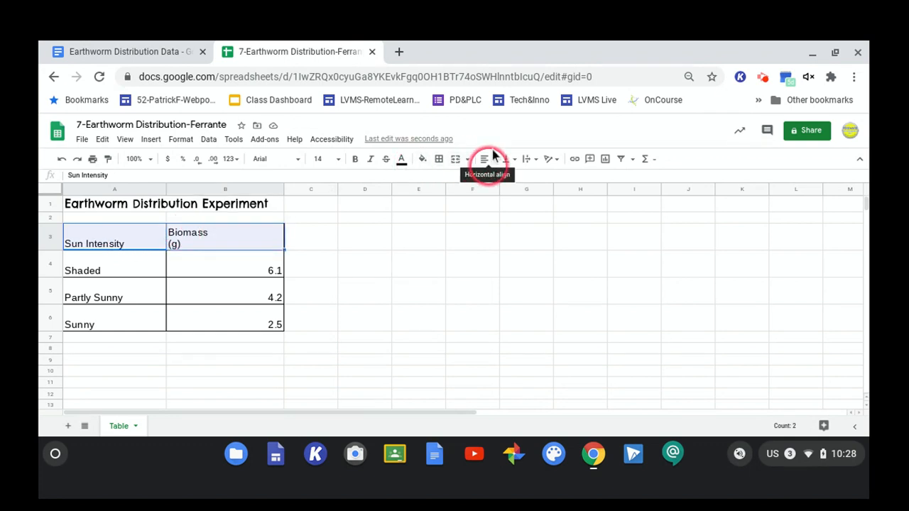
click(423, 156)
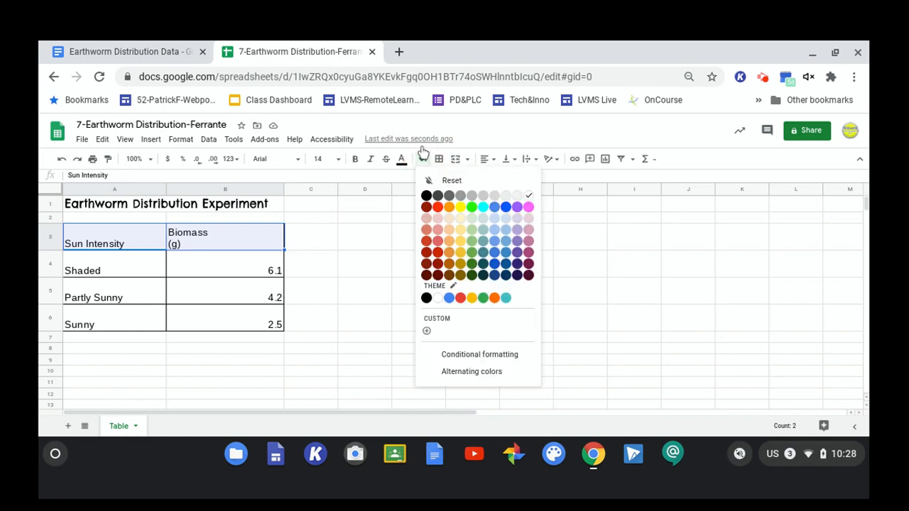
click(501, 219)
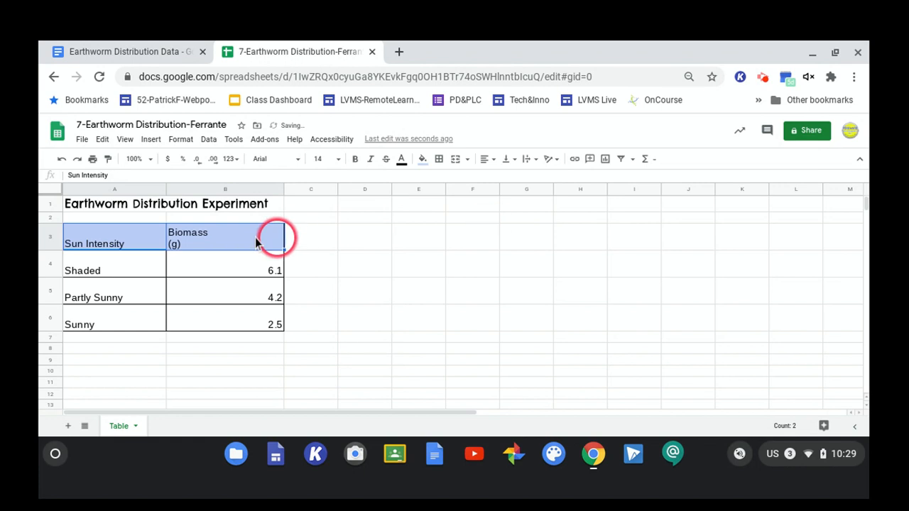
click(113, 259)
Give the header cells A3 and B3 white text on a dark purple fill
click(112, 243)
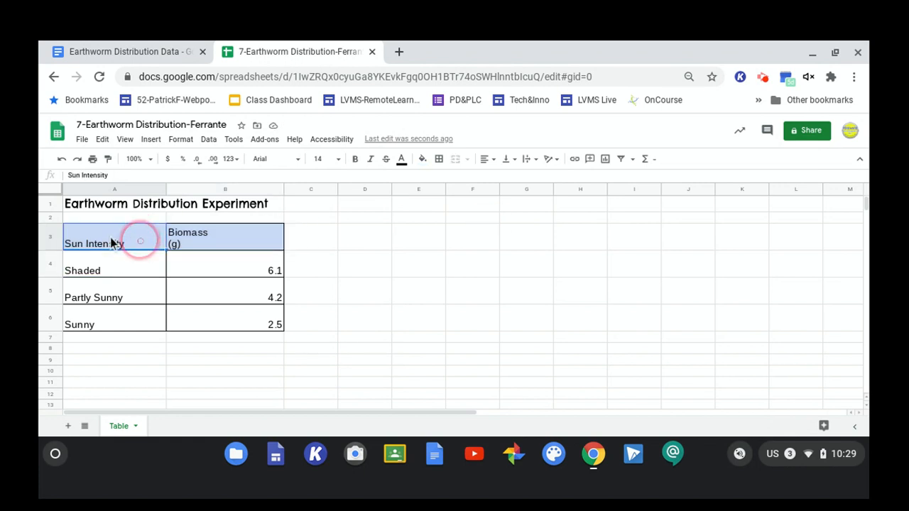
drag(111, 242, 171, 238)
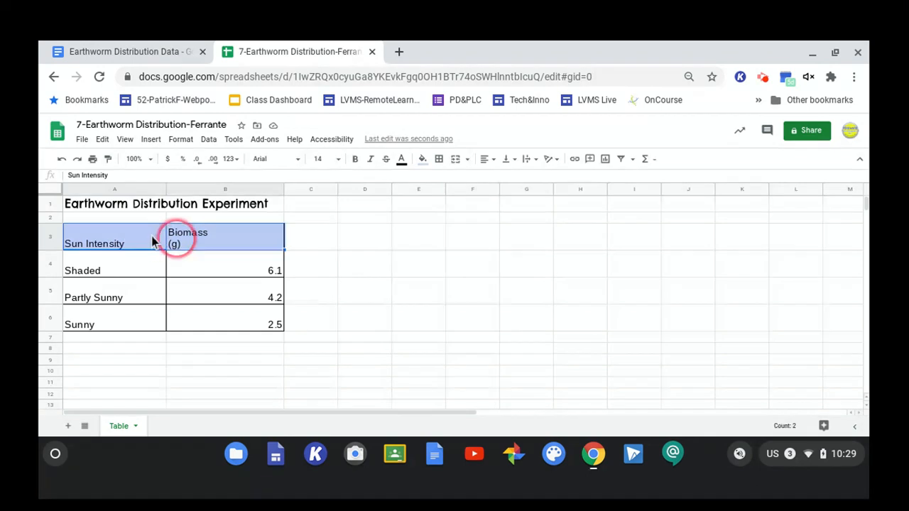
click(401, 154)
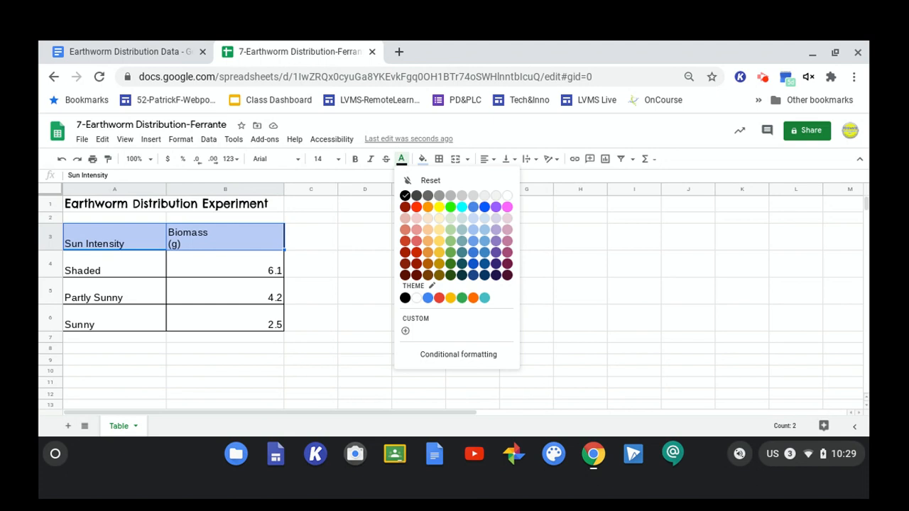
click(508, 193)
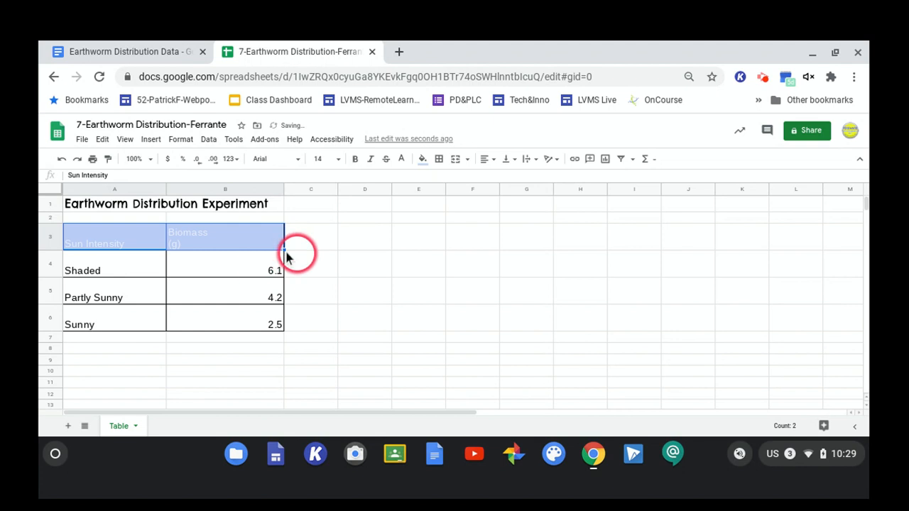
click(422, 157)
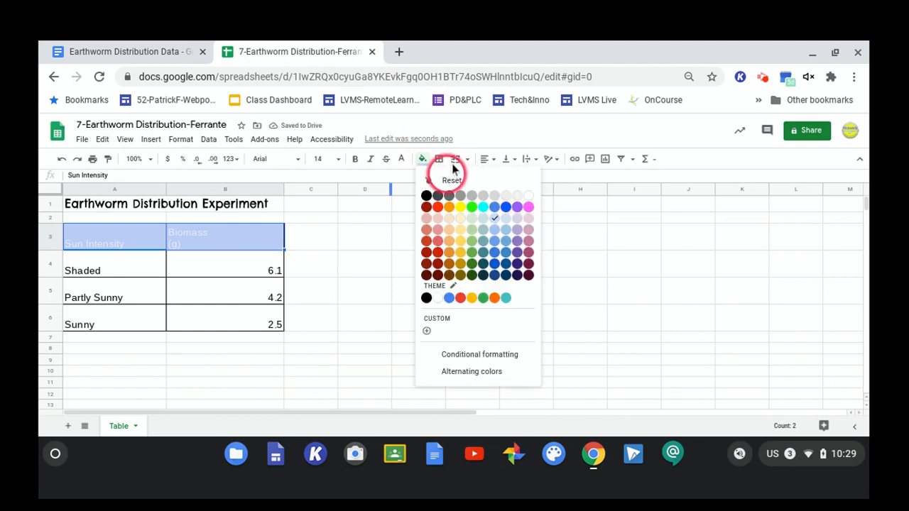
click(517, 263)
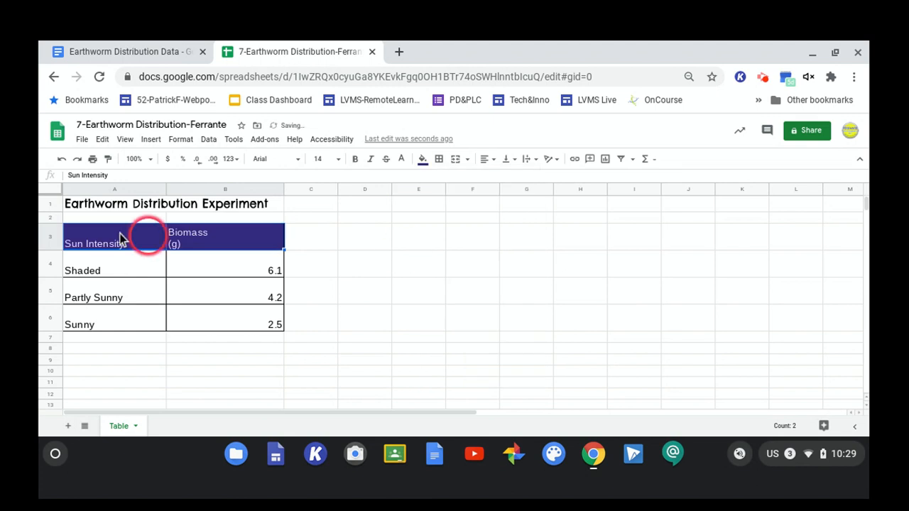
click(107, 255)
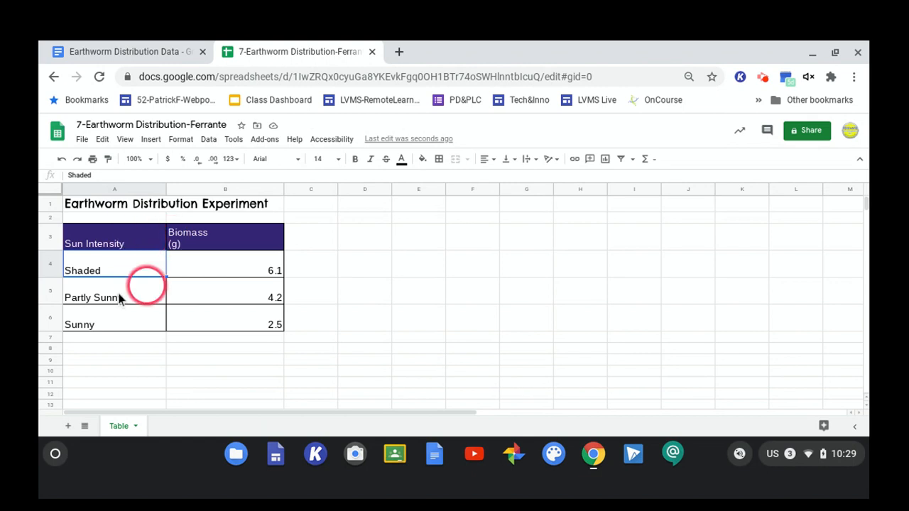
Center the contents of the data table in cells A3 to B6 both horizontally and vertically
drag(110, 244, 212, 338)
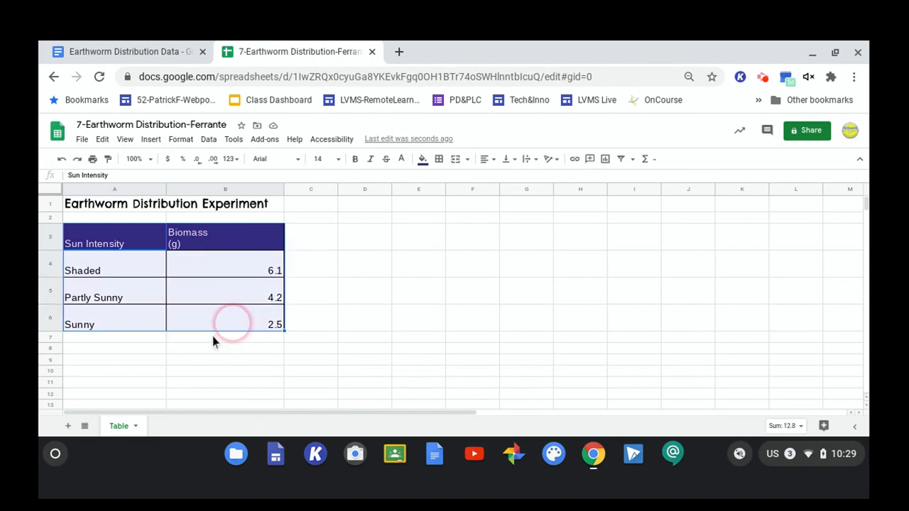
click(497, 155)
click(503, 176)
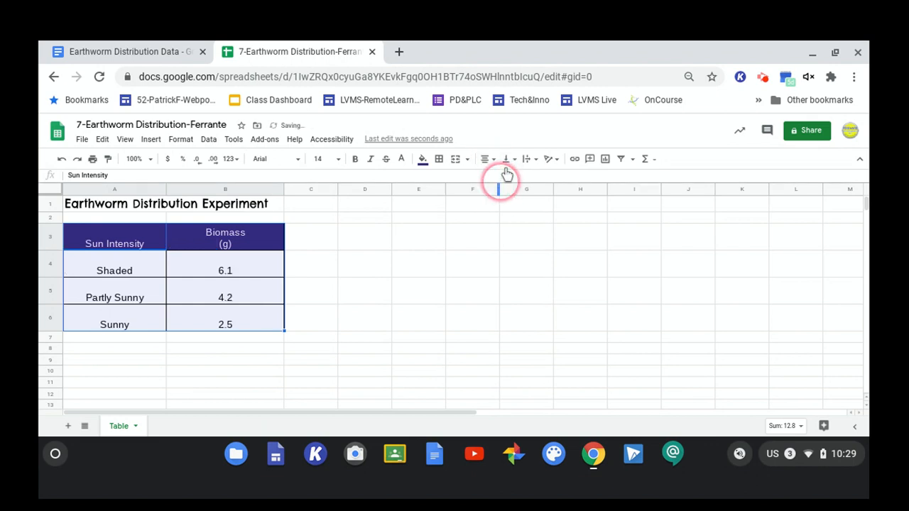
click(512, 159)
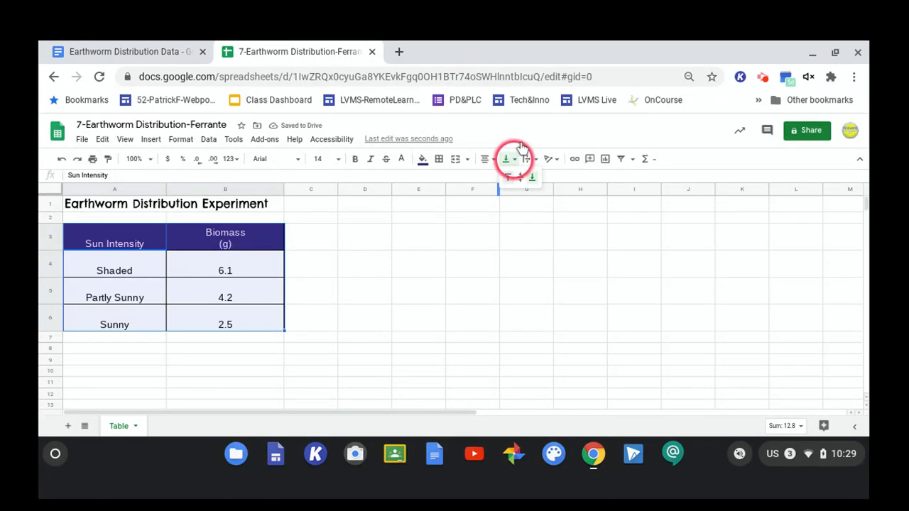
click(520, 176)
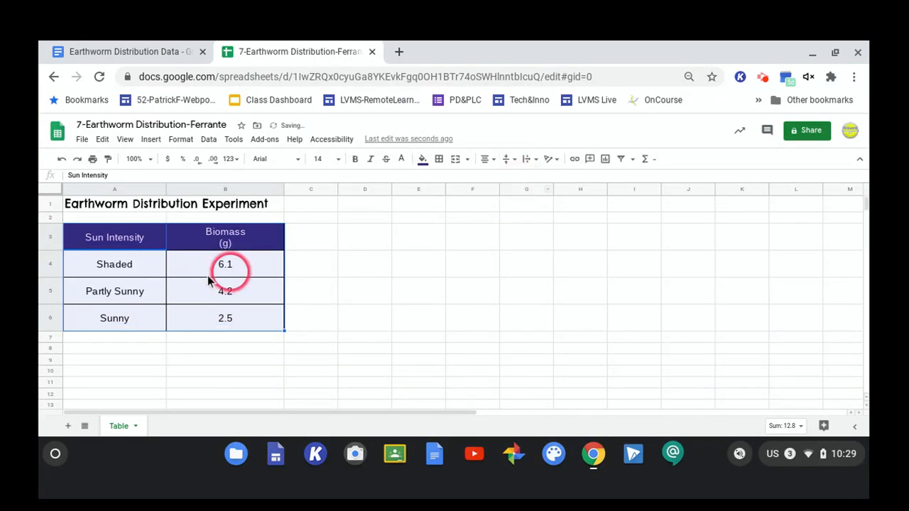
click(318, 328)
click(310, 369)
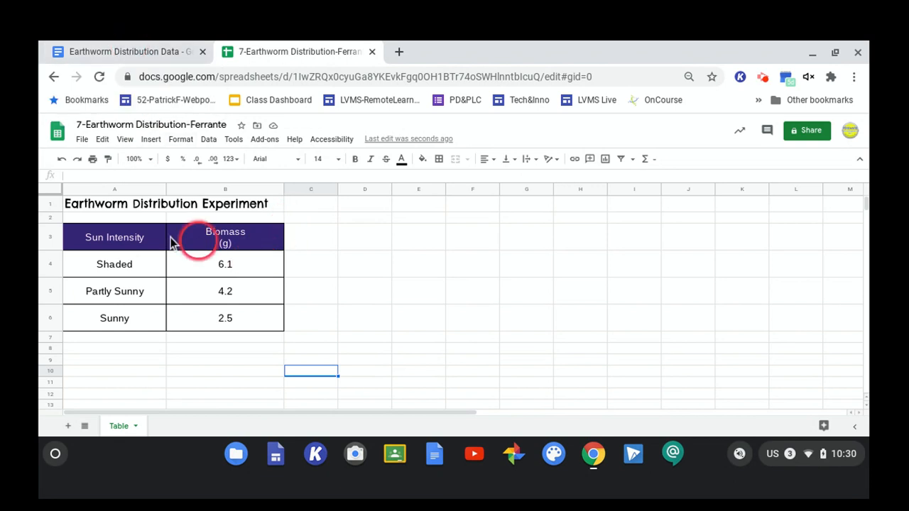
Merge cells A1 and B1 horizontally so the title occupies one cell above the table
click(74, 199)
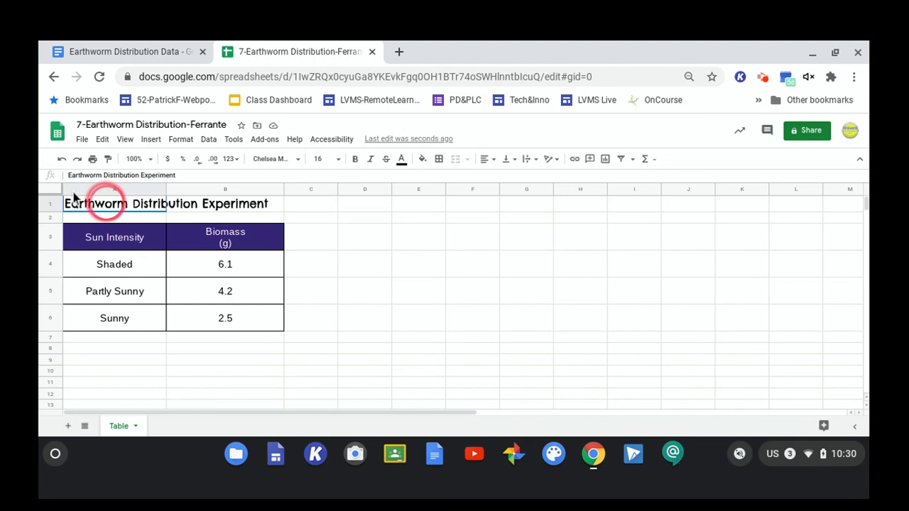
mouse_move(74, 199)
mouse_down()
mouse_move(183, 203)
mouse_move(180, 193)
mouse_up()
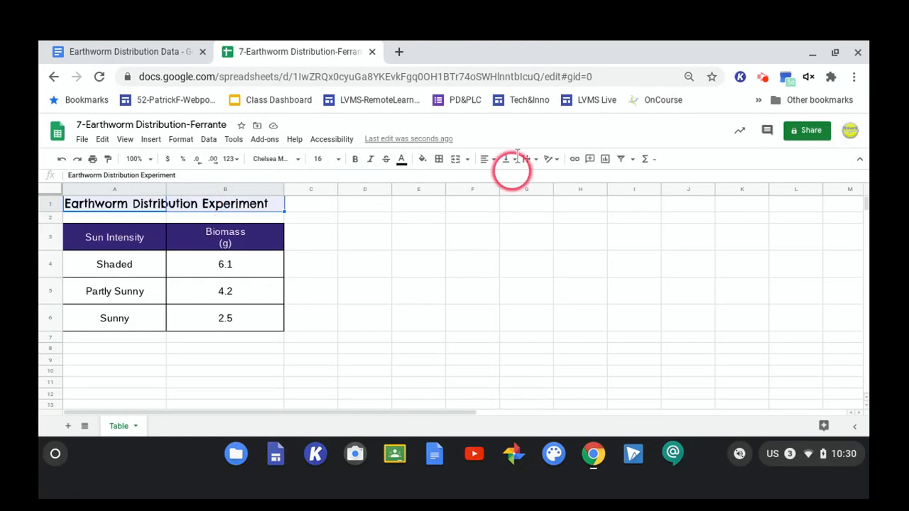
click(467, 154)
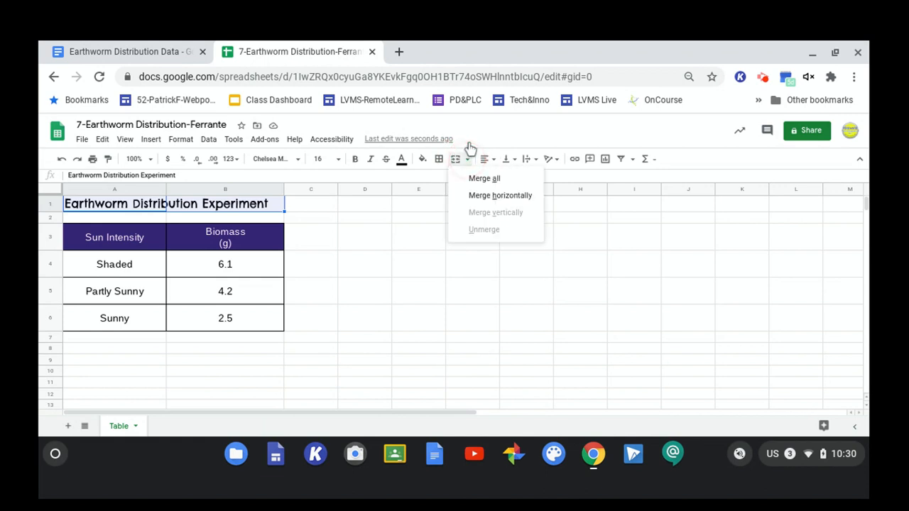
click(483, 194)
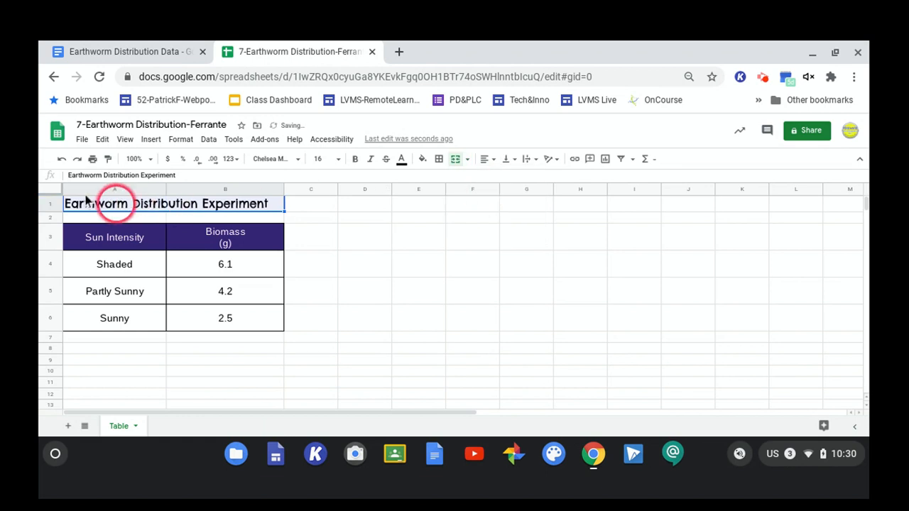
click(307, 323)
click(174, 369)
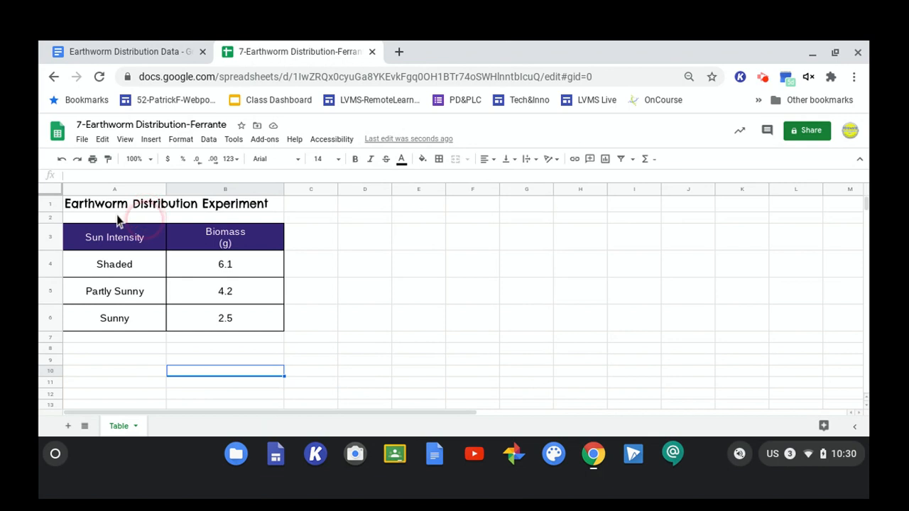
Fill the data cells A4 to B6 below the header row with light yellow
click(117, 269)
drag(118, 269, 203, 331)
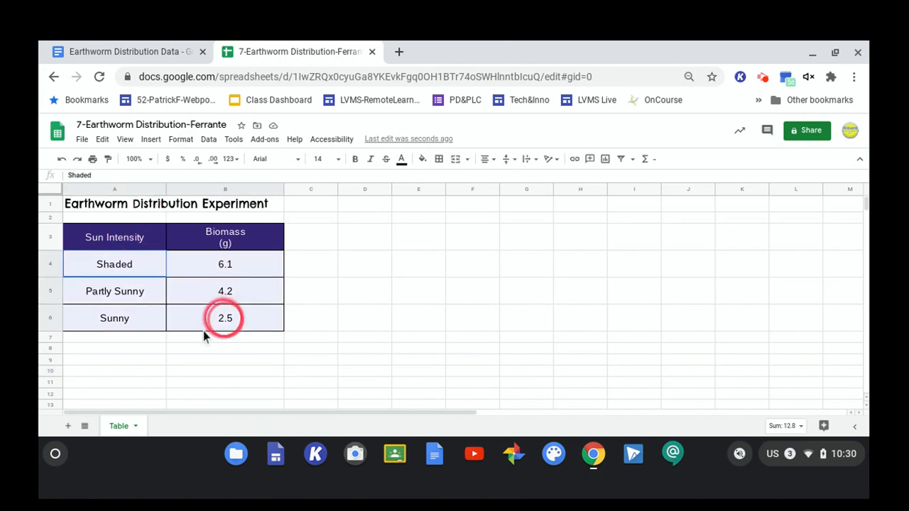
click(421, 157)
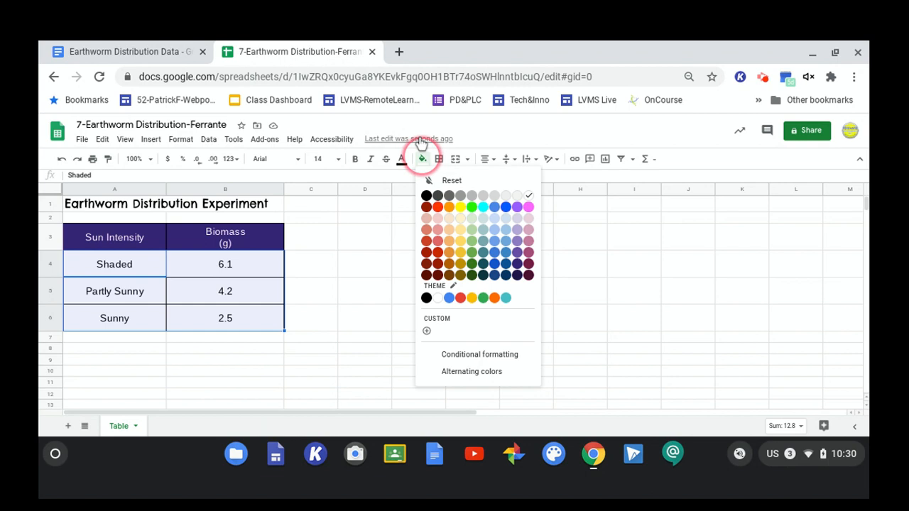
click(455, 222)
click(345, 338)
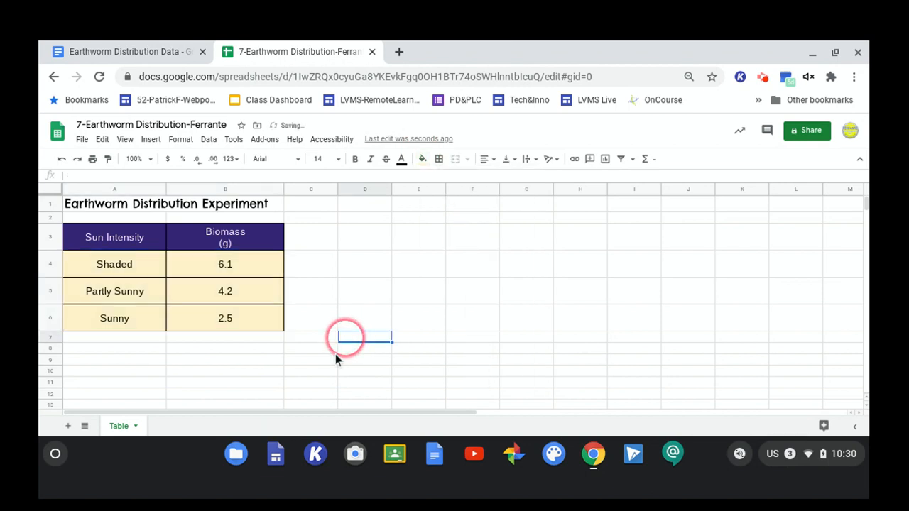